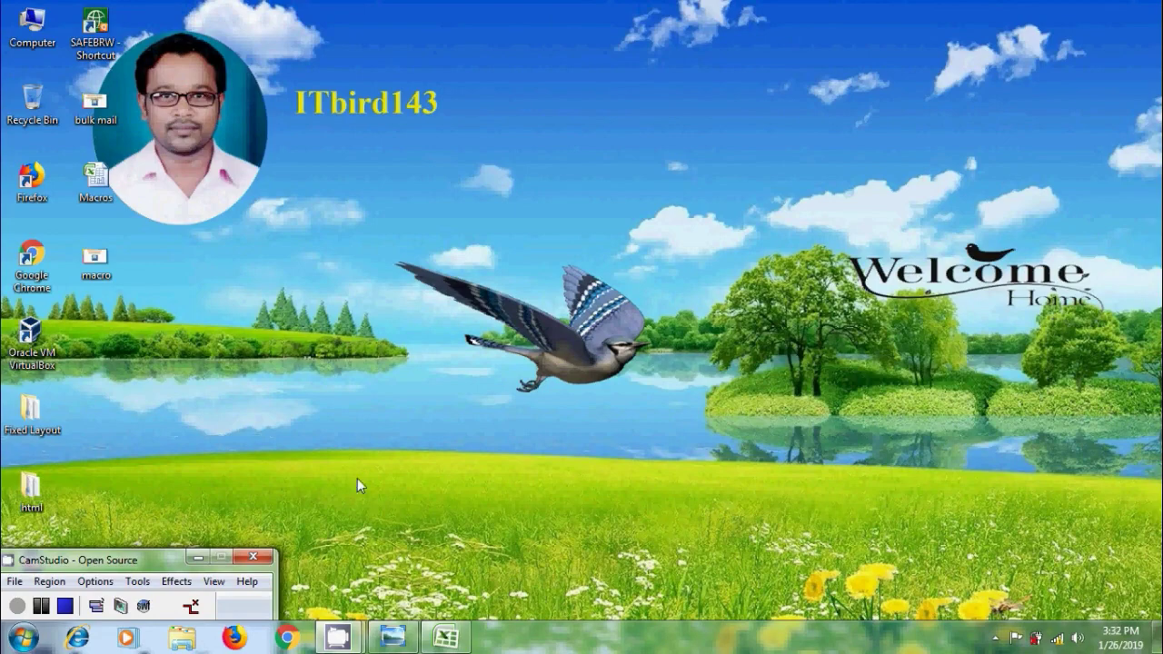
Bring the 'Record and Use Macros' title image back on screen in Windows Photo Viewer.
key(alt+Tab)
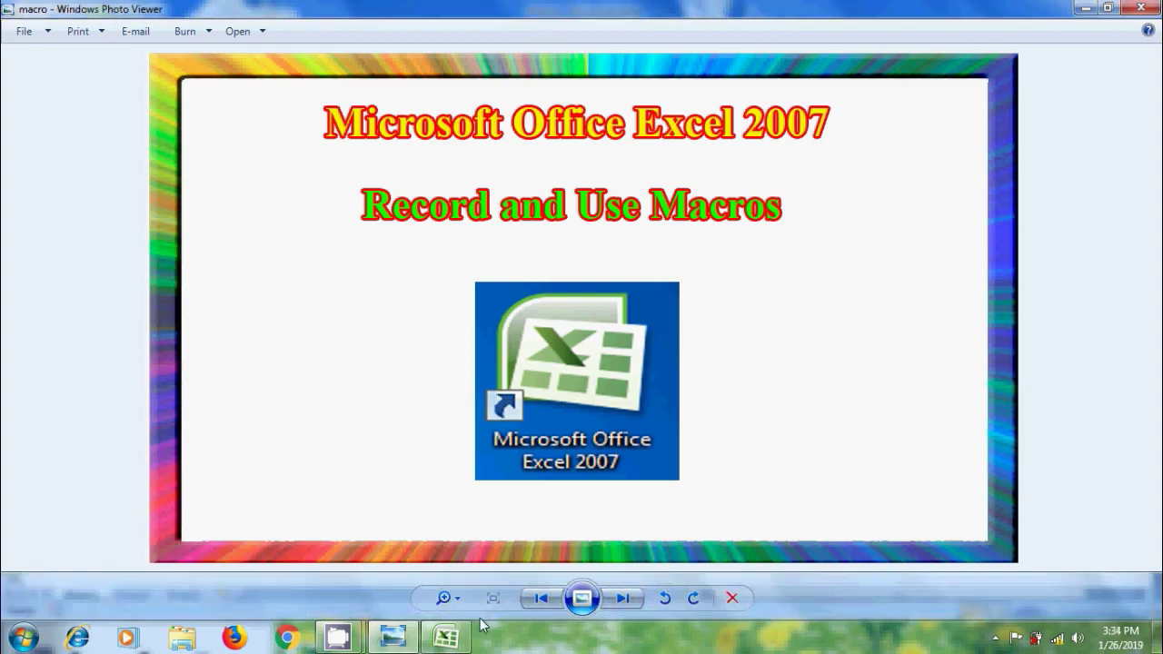
Switch to the Macros workbook showing the Sales Information table of five employees.
click(445, 637)
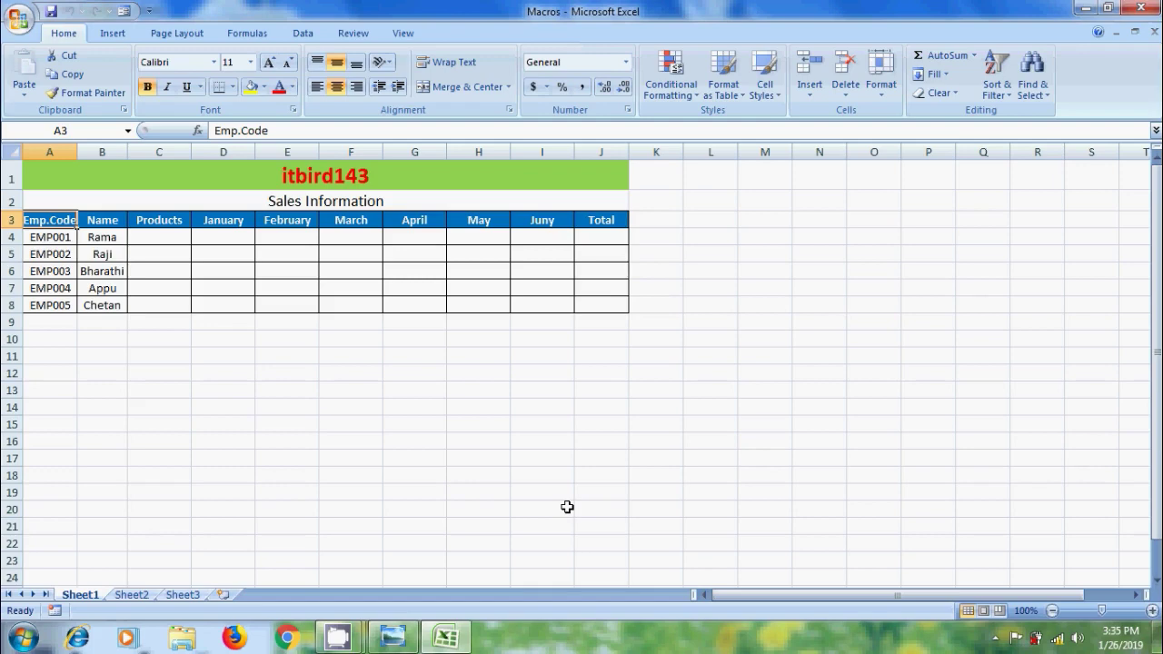
Enable 'Show Developer tab in the Ribbon' in Excel Options.
click(19, 18)
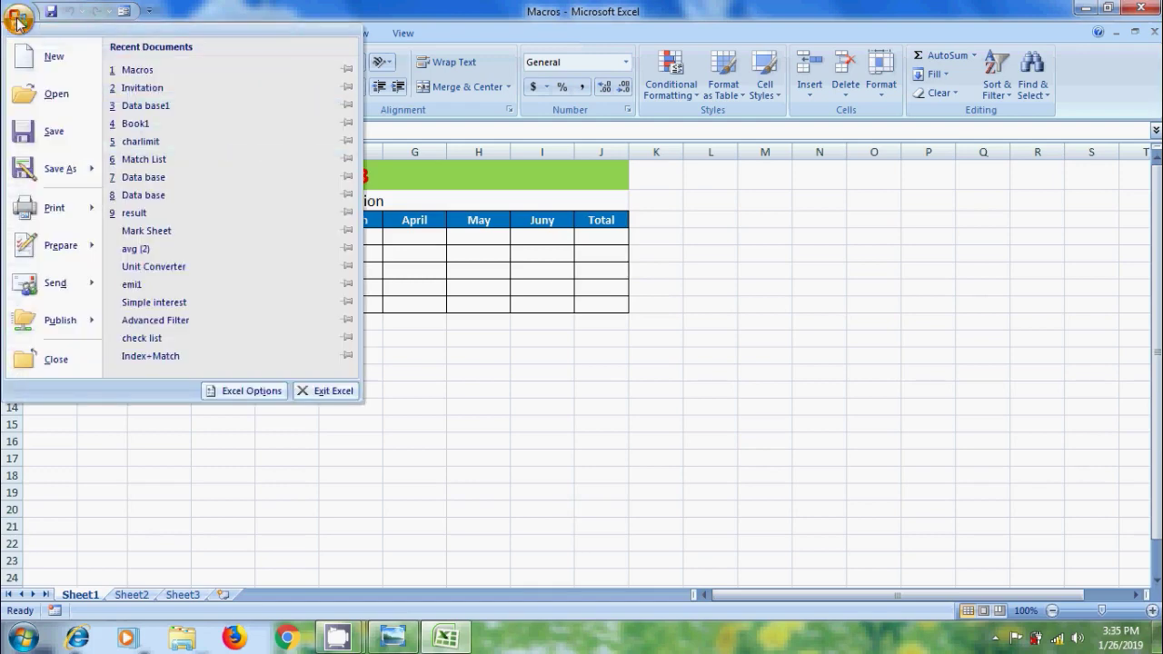
click(246, 390)
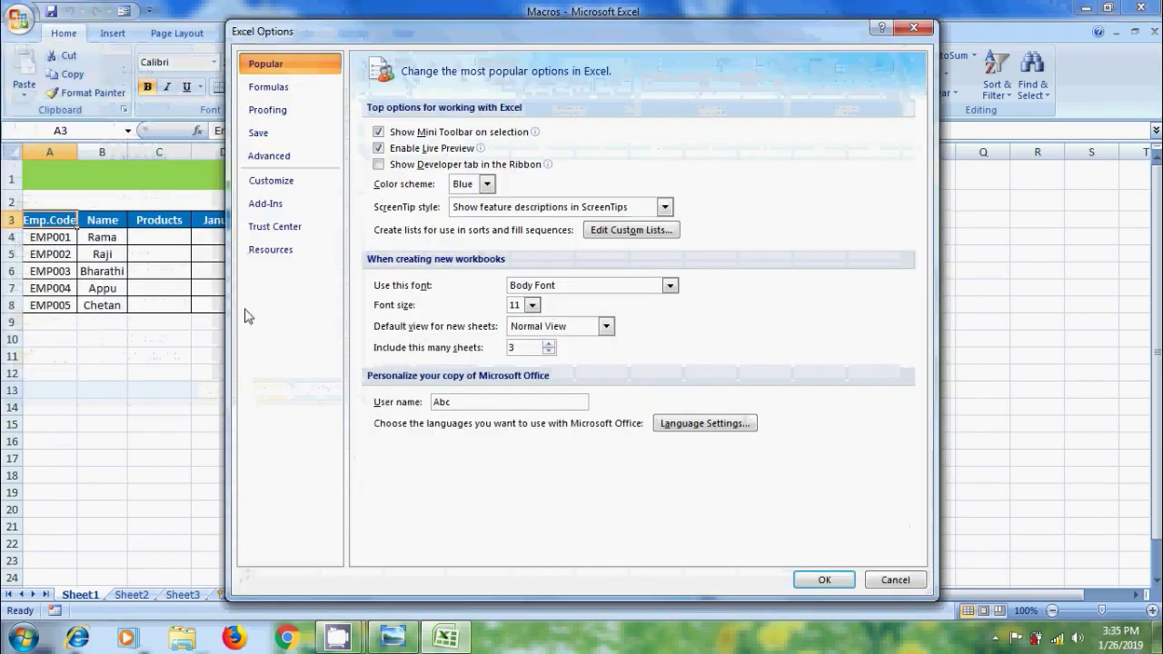
click(378, 165)
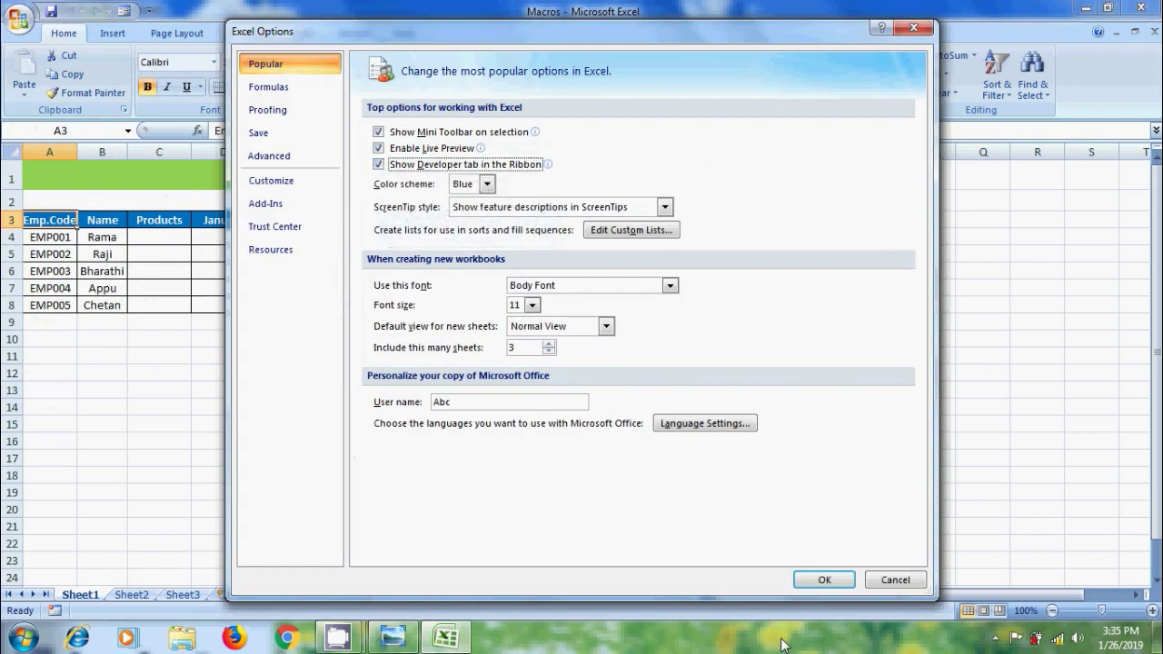
click(824, 579)
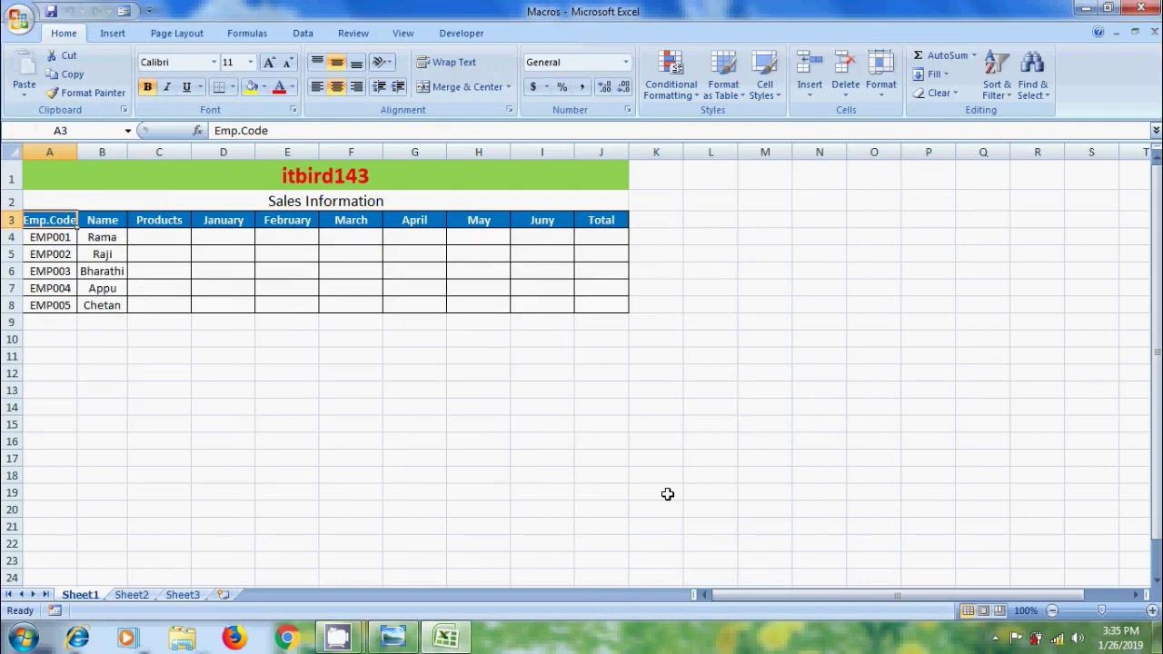
Select A4 (EMP001) and turn on Use Relative References for macro recording.
click(461, 33)
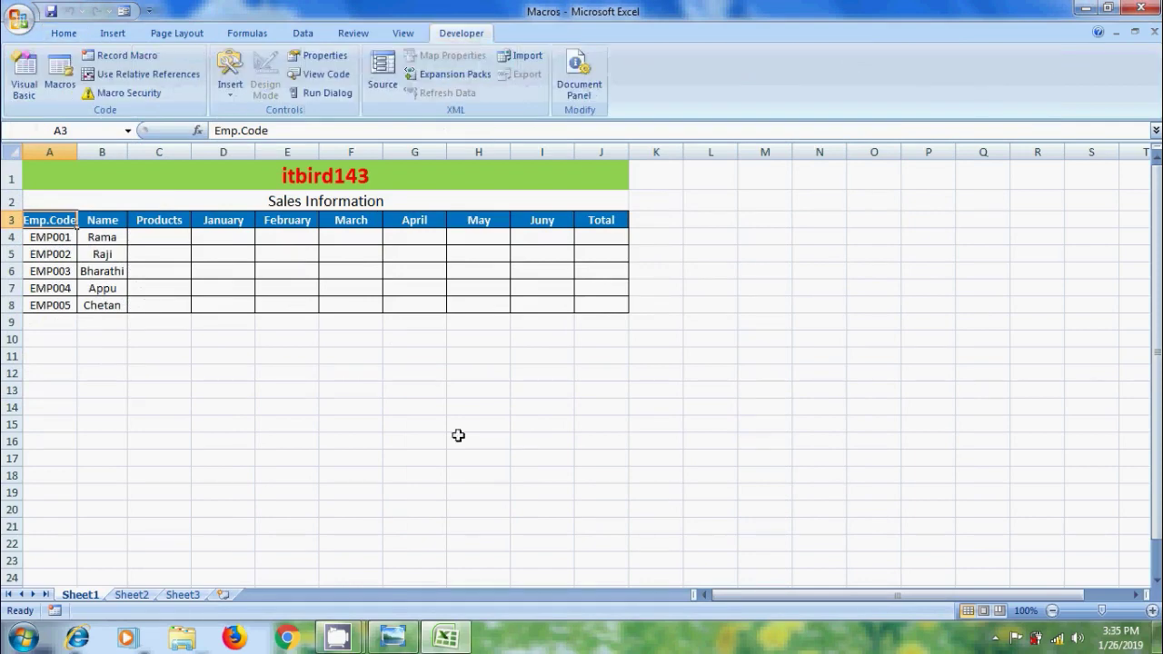
click(59, 237)
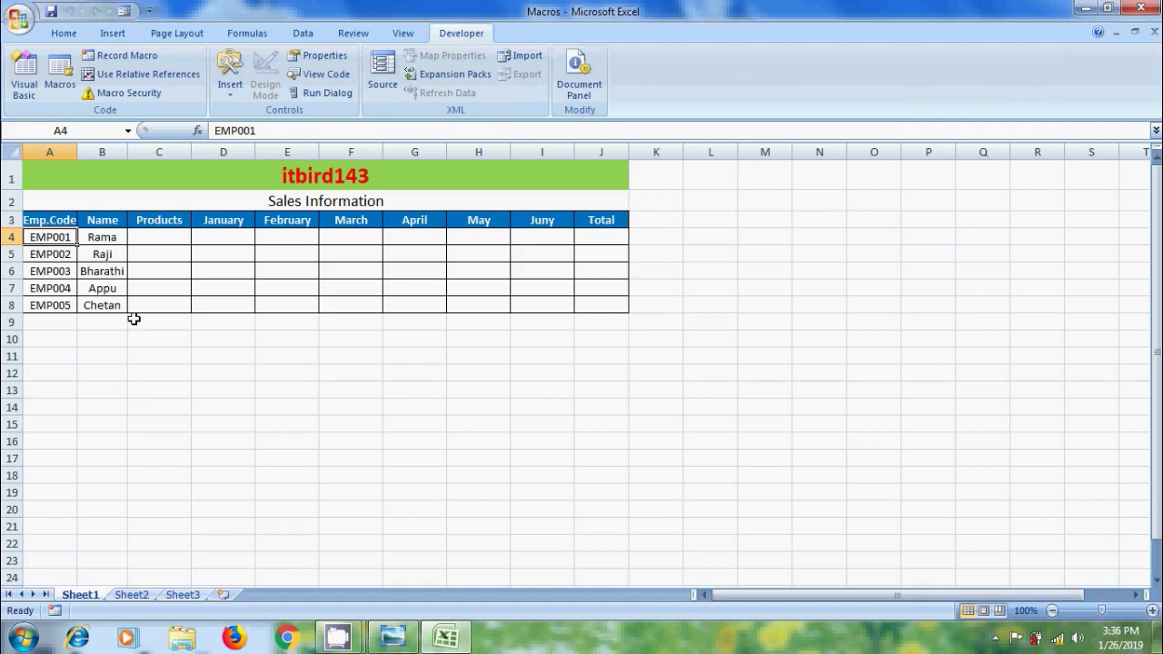
click(175, 80)
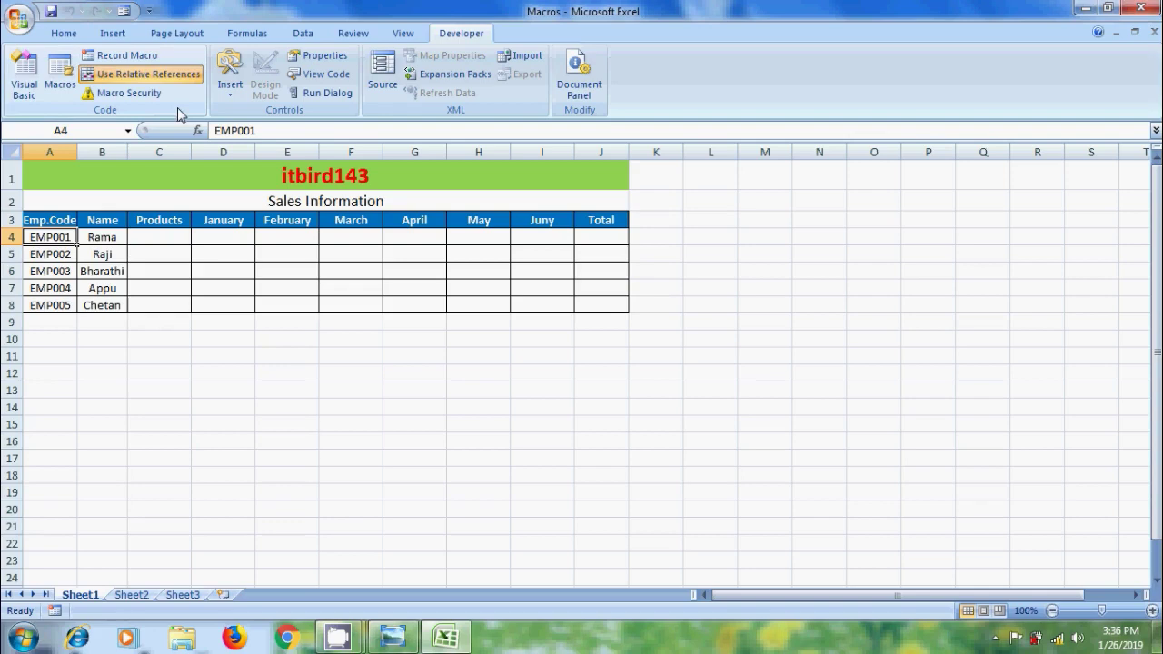
Record a new macro 'items' with shortcut Ctrl+Shift+N, stored in This Workbook.
click(128, 57)
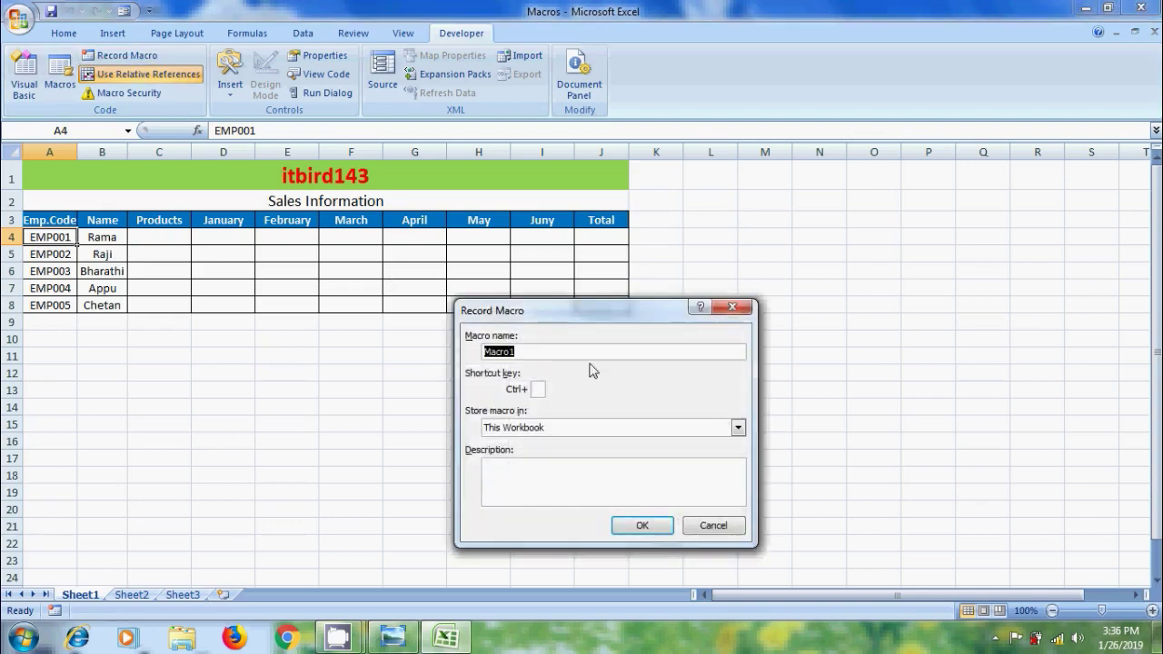
text(items)
click(538, 389)
text(N)
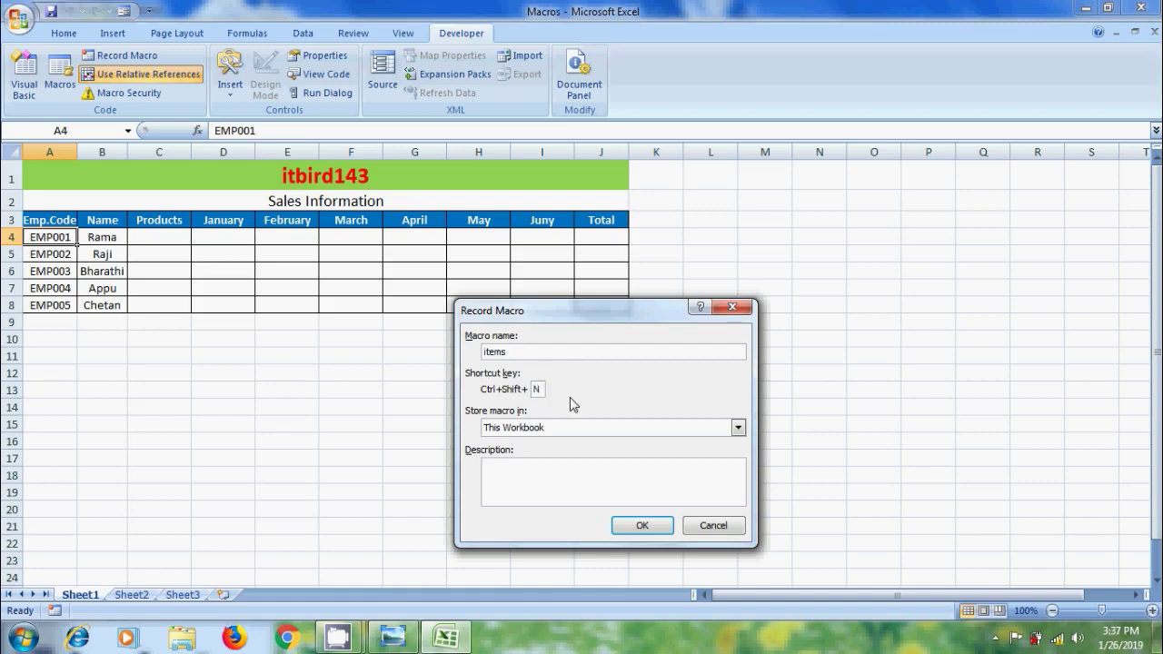
click(738, 428)
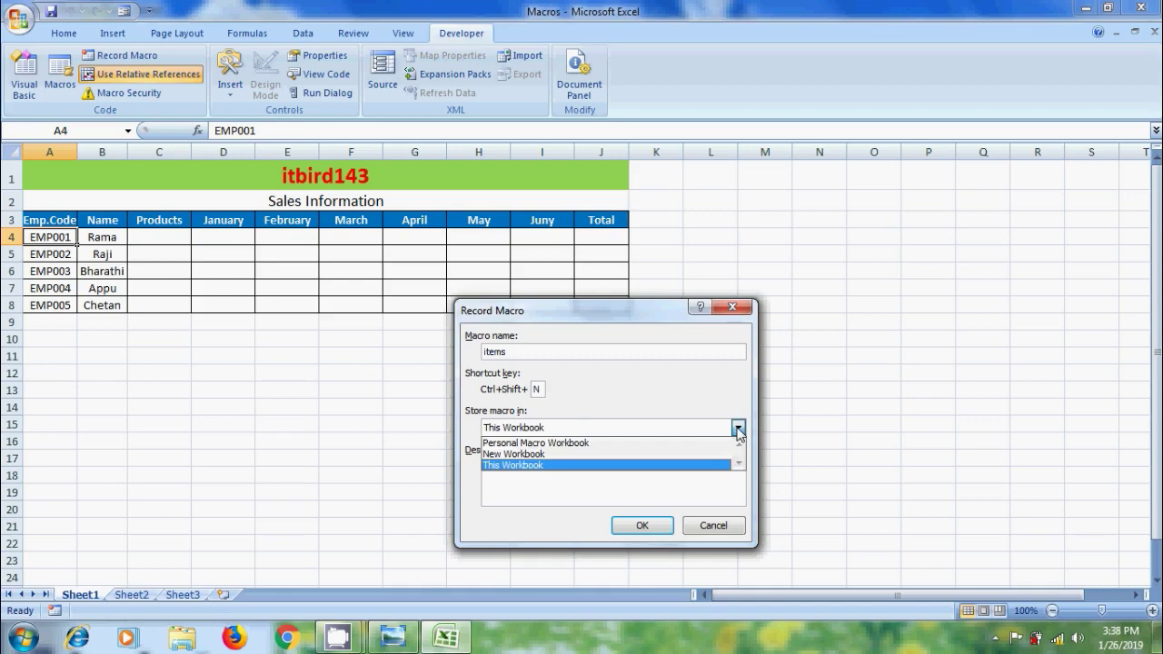
click(738, 431)
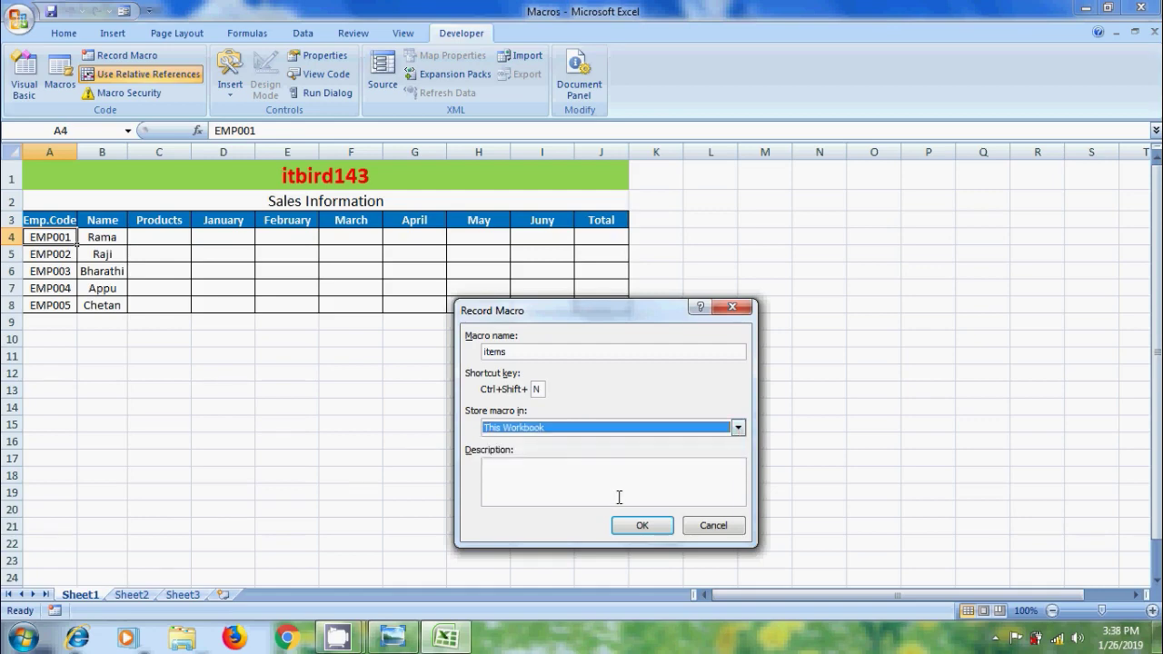
click(653, 526)
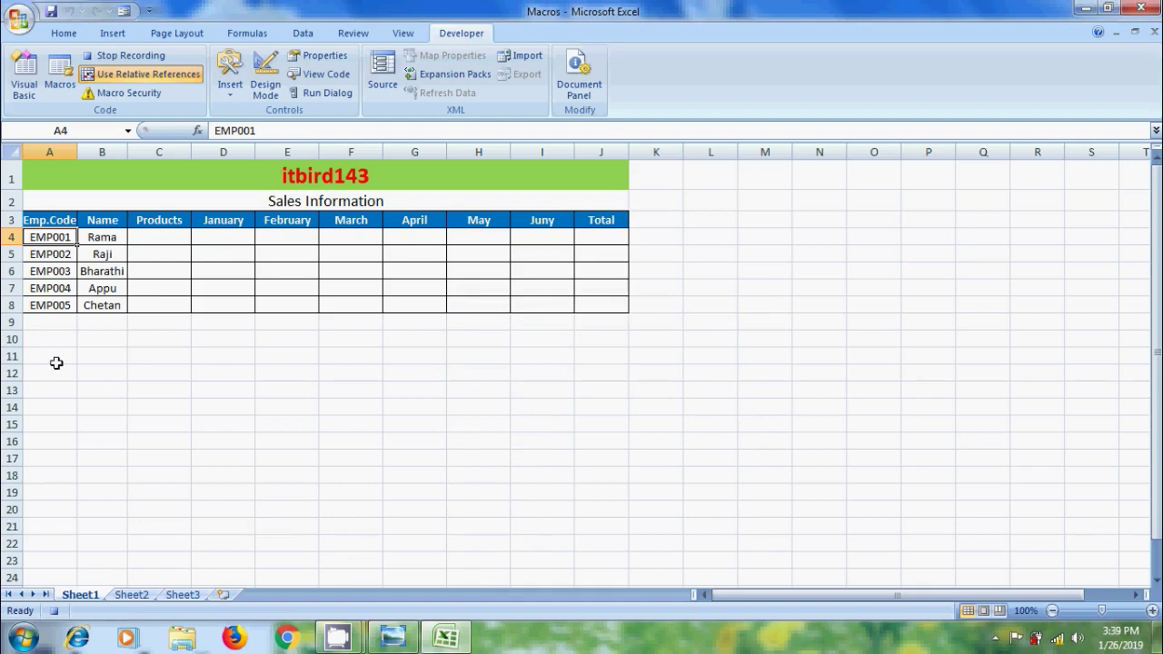
Insert four blank rows (rows 5–8) beneath Rama's row.
drag(9, 257, 9, 309)
right_click(20, 261)
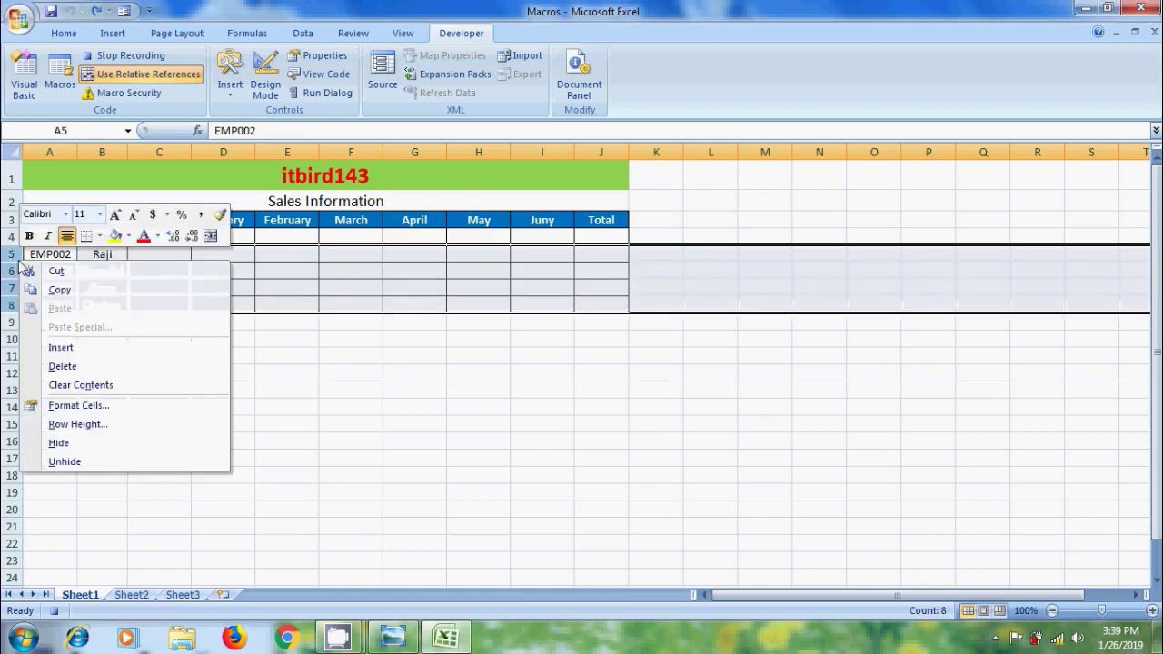
click(60, 347)
Enter item 1 to item 4 in C4:C7 and type Total in C8.
click(166, 238)
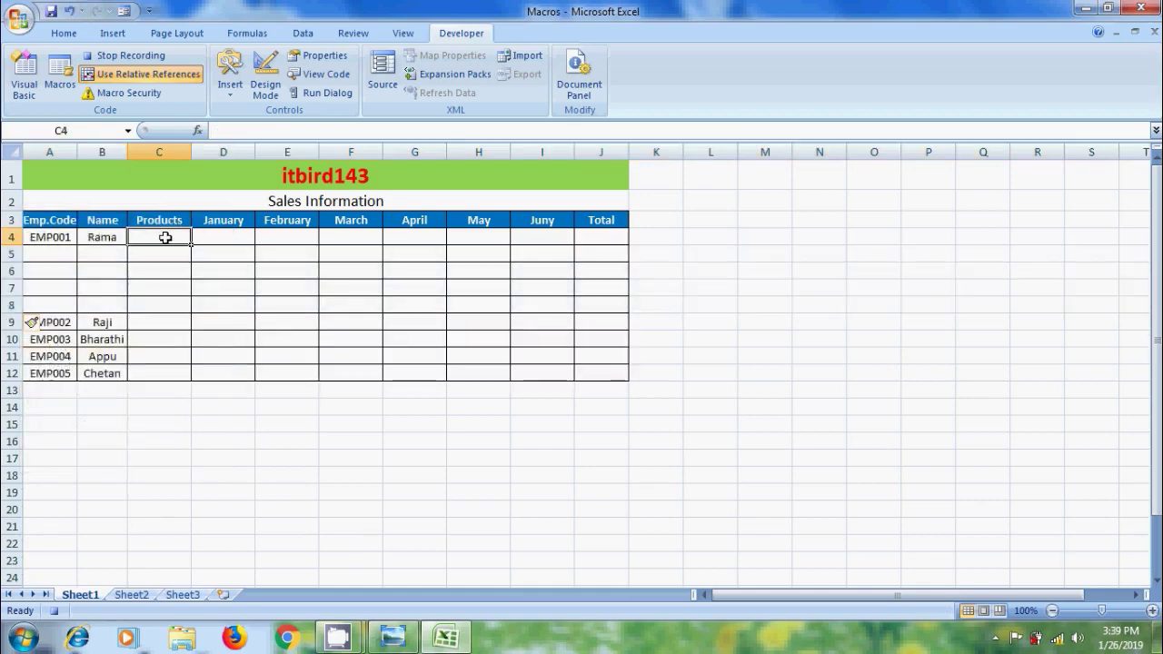
text(item 1)
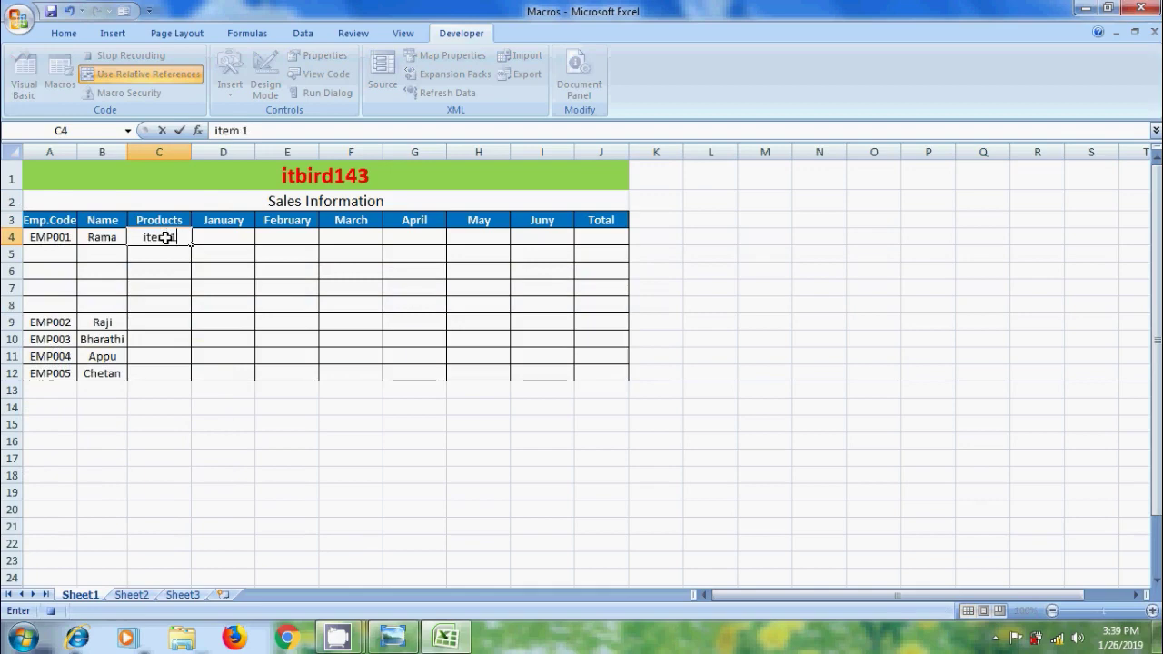
key(Return)
text(item 2)
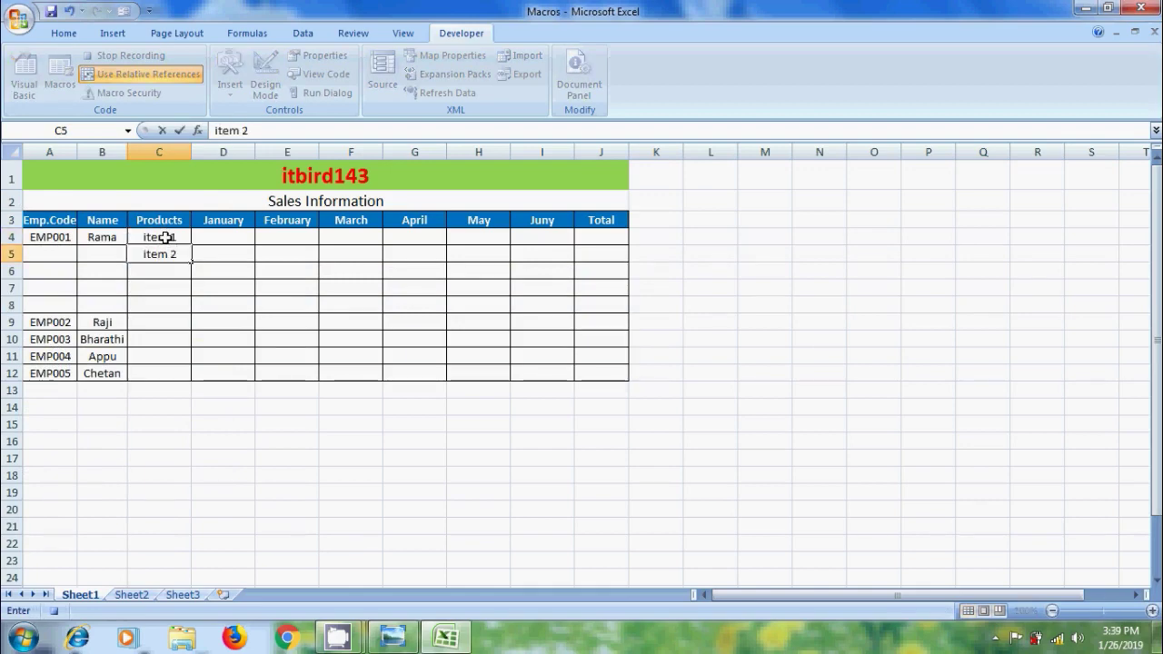
key(Return)
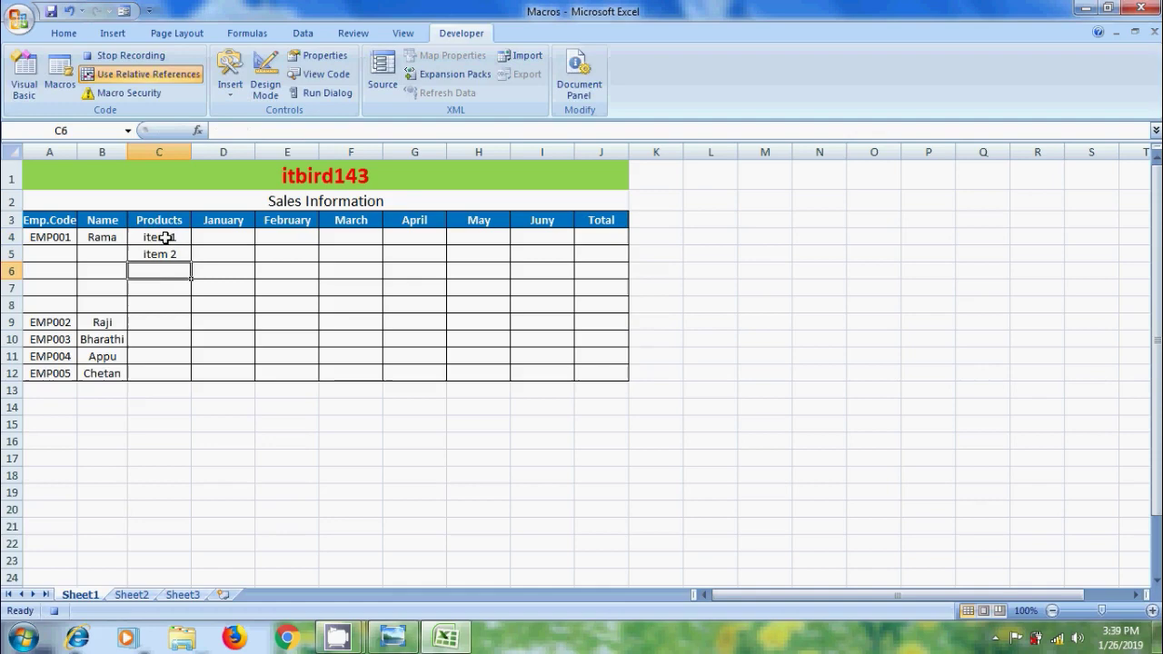
text(item 3)
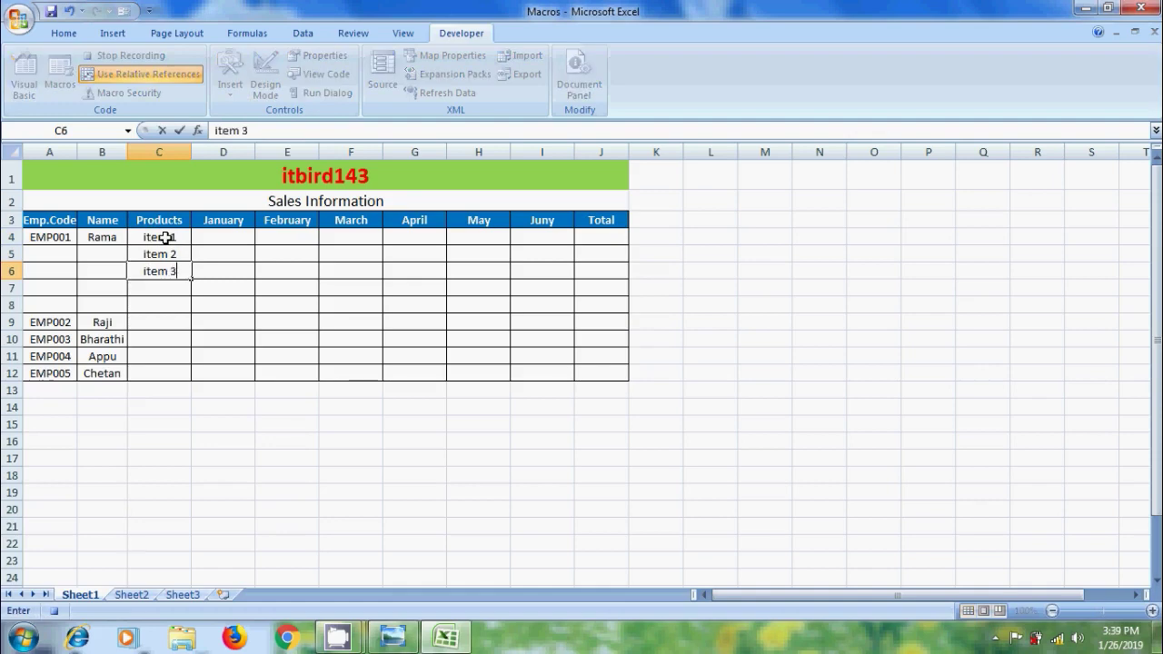
key(Return)
text(item 4)
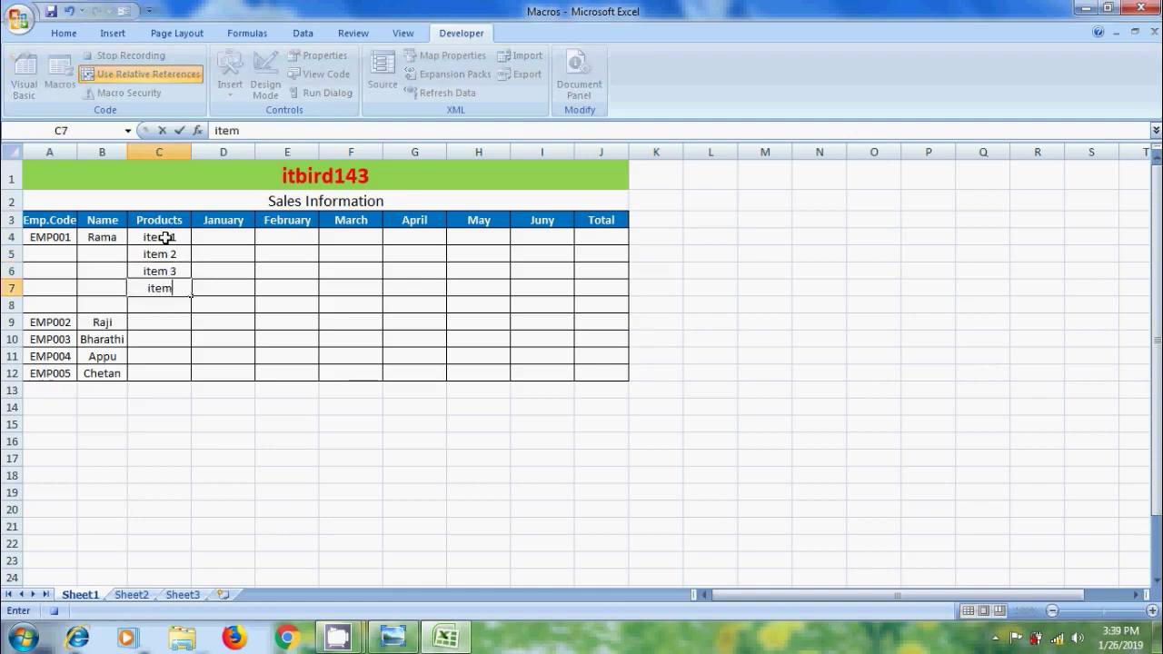
click(172, 301)
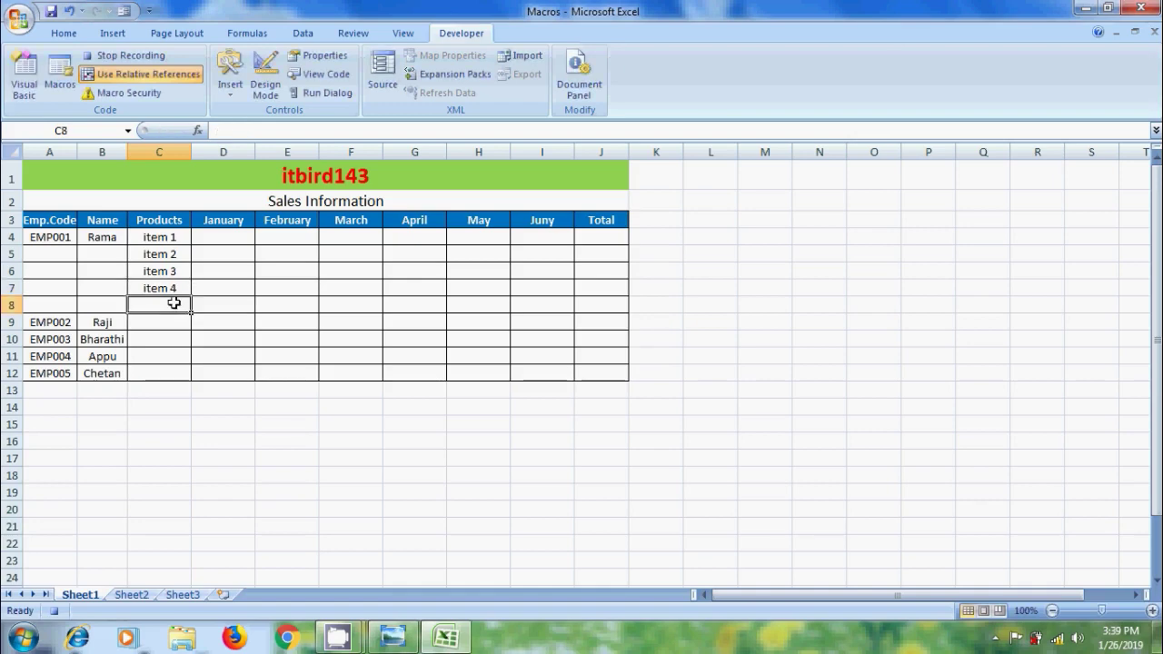
text(Total)
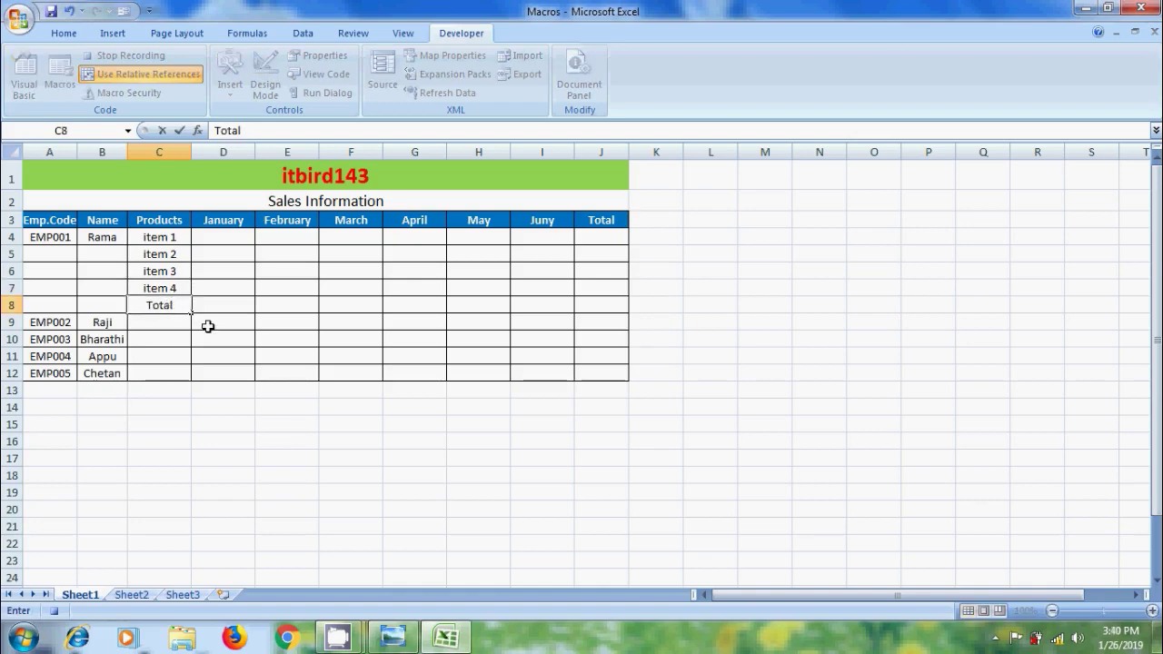
AutoSum D4:D7 into D8 and fill the formula across to J8.
click(230, 307)
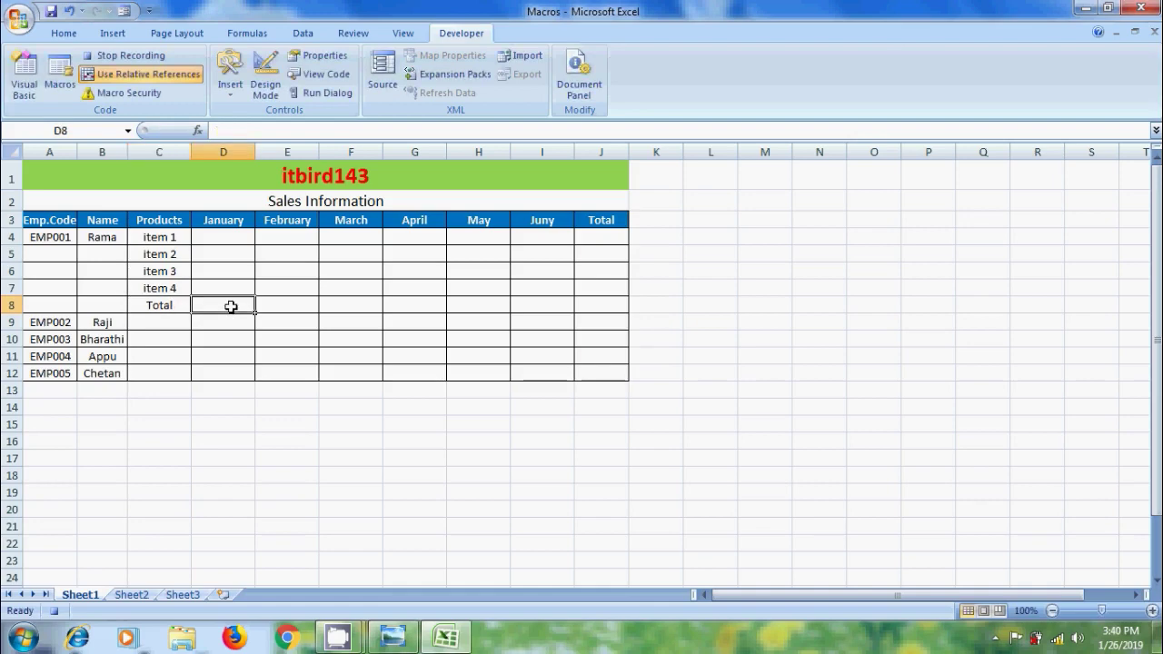
click(62, 34)
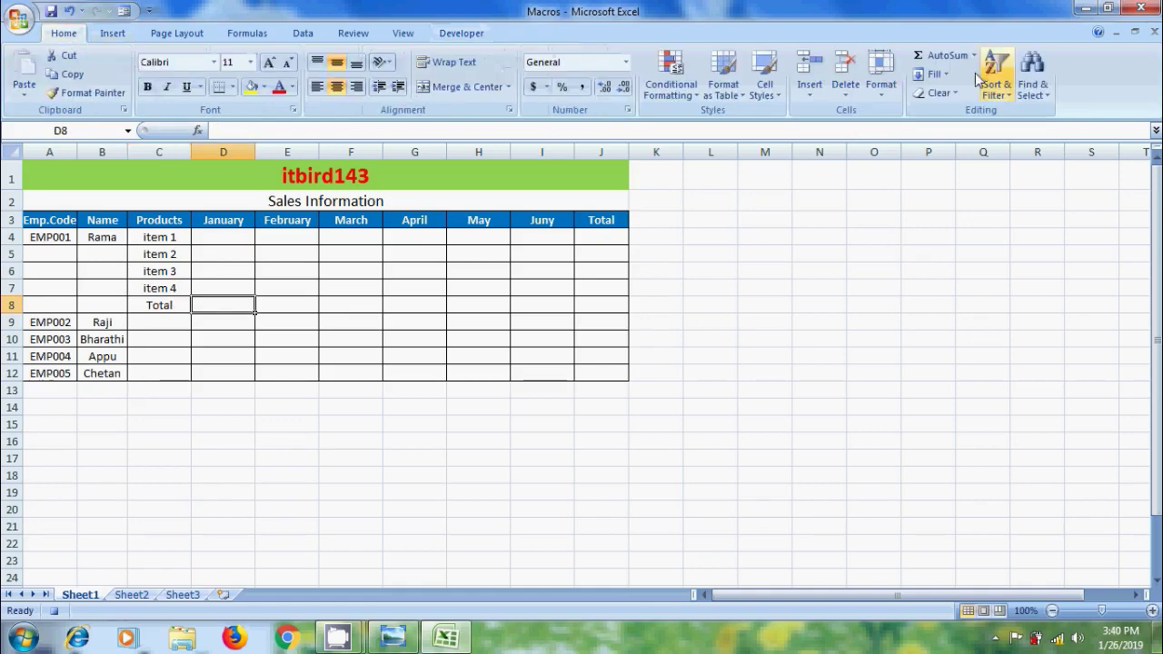
click(944, 55)
drag(228, 236, 228, 281)
key(Return)
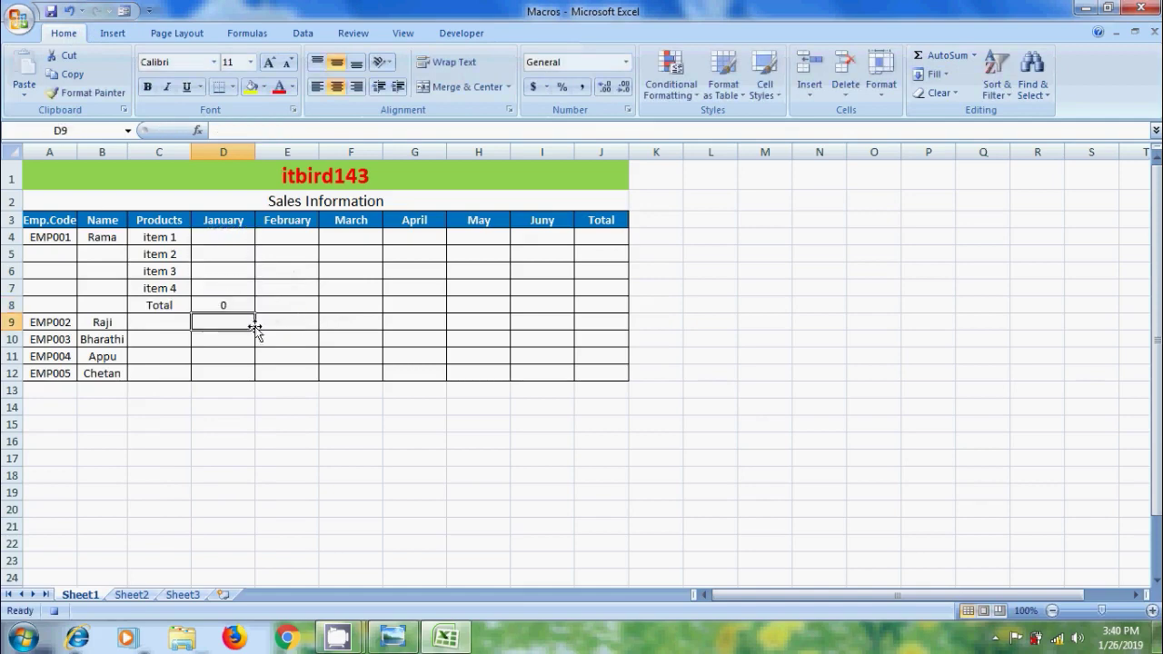
click(236, 305)
drag(255, 312, 602, 309)
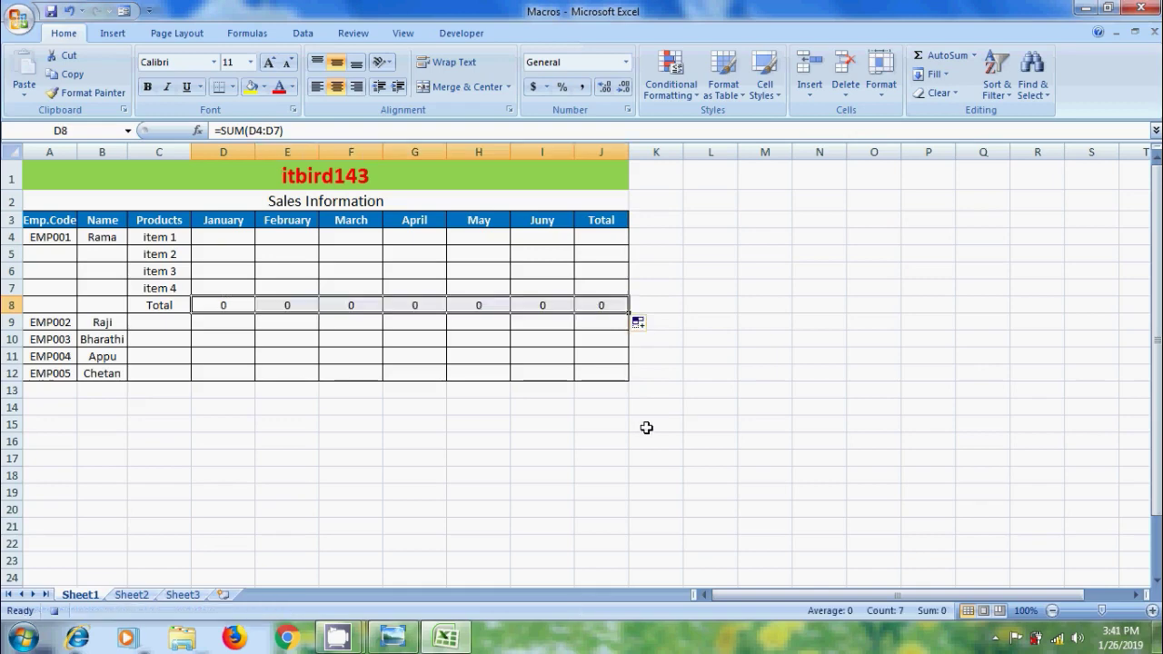
Format the Total row C8:J8 bold with red font.
drag(159, 305, 600, 310)
click(147, 86)
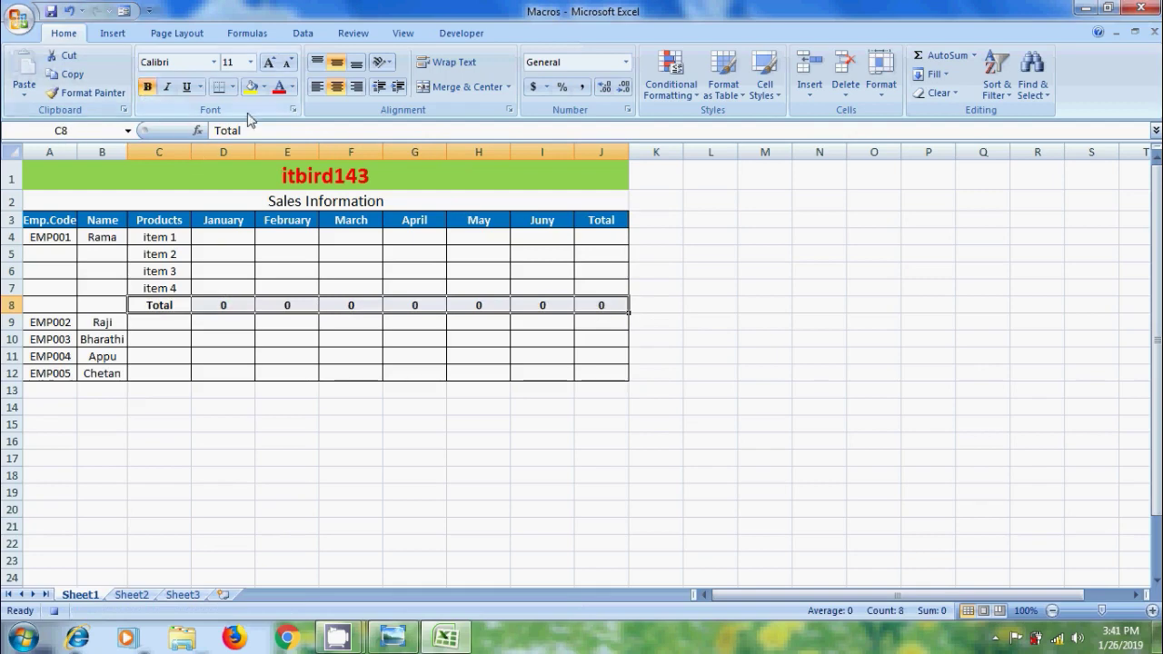
click(281, 88)
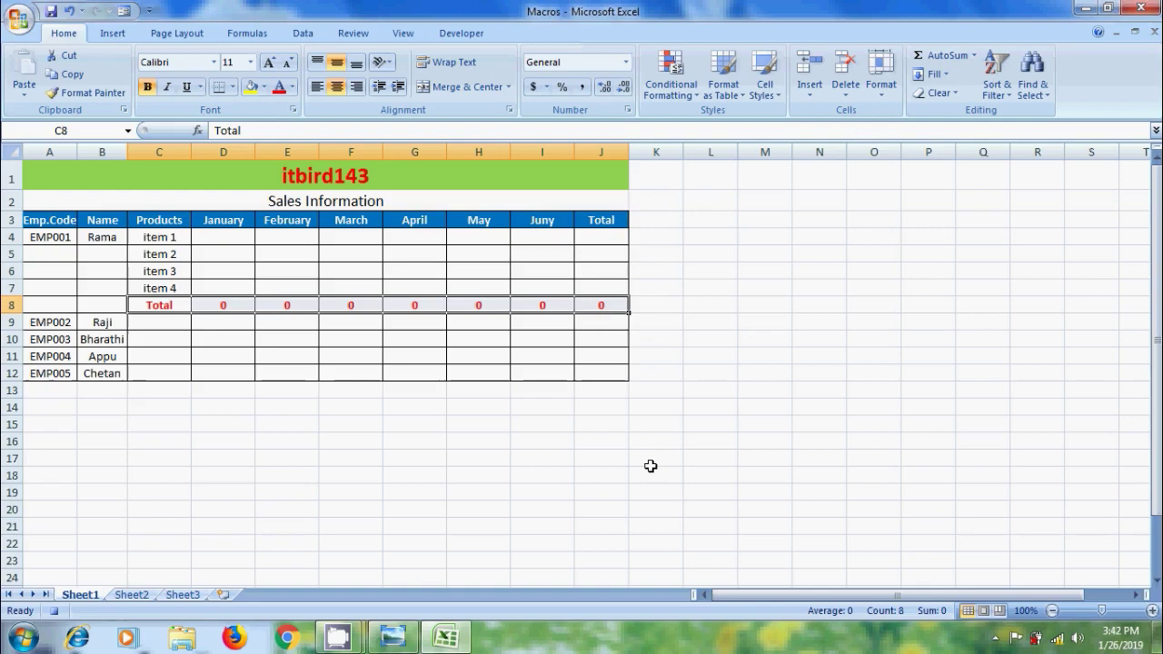
Stop recording and run the items macro from the Macros list for EMP002.
click(462, 35)
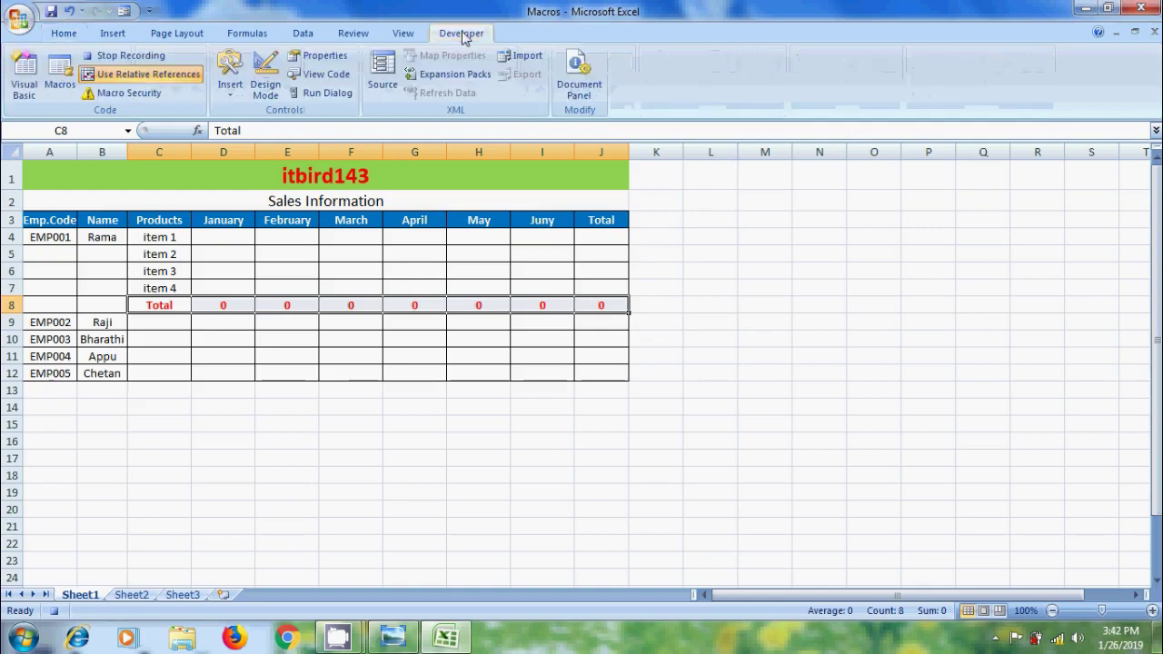
click(145, 56)
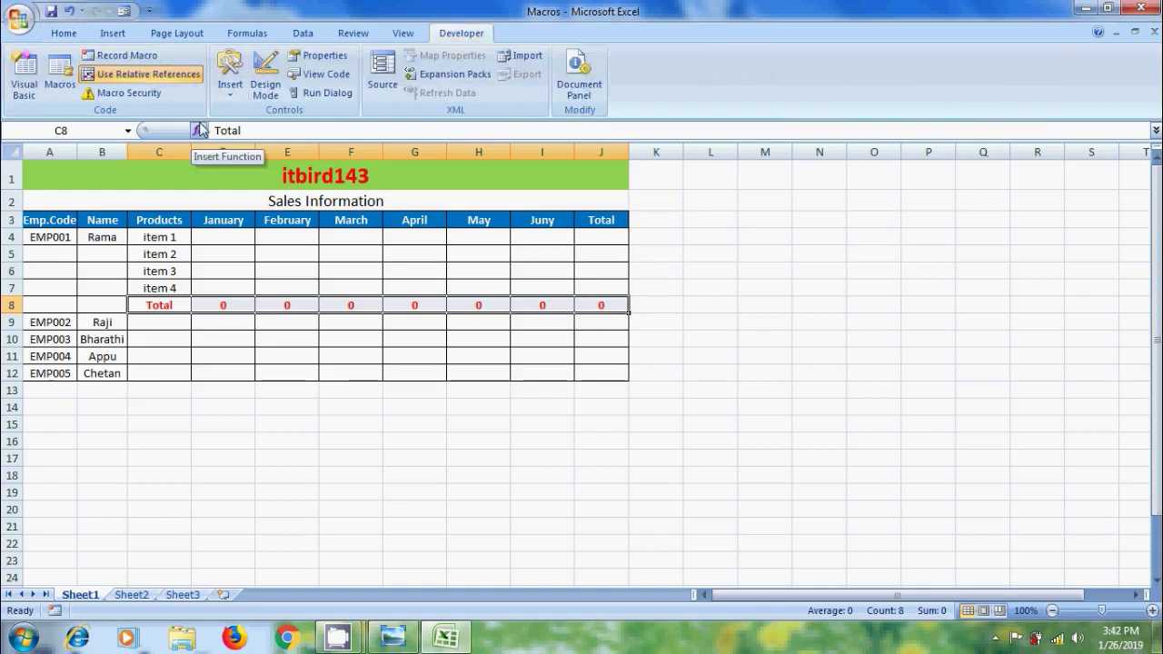
click(60, 321)
click(60, 82)
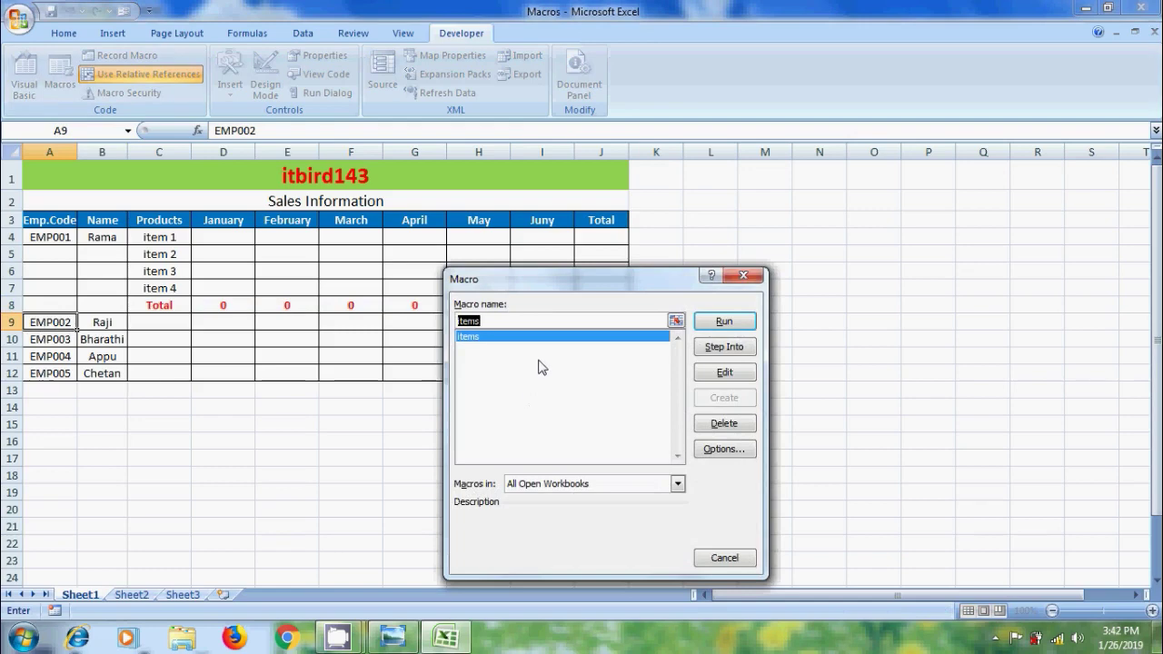
click(717, 325)
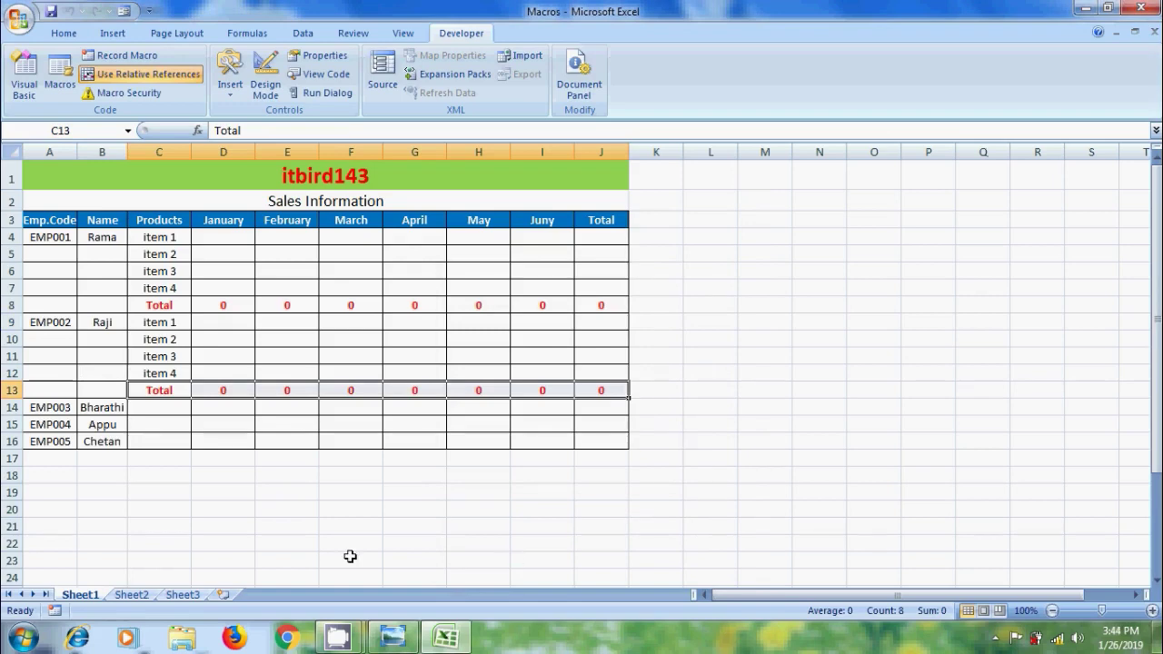
Run the items macro by keyboard shortcut for EMP003, EMP004 and EMP005, then go to Sheet2.
click(59, 408)
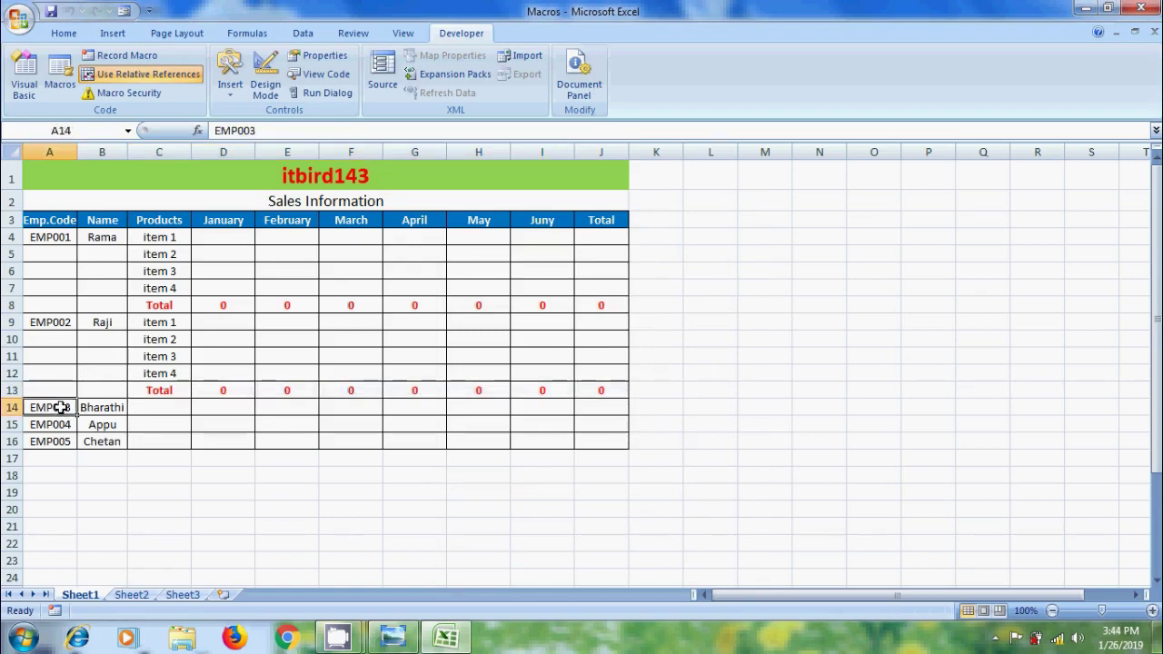
key(ctrl+r)
click(59, 491)
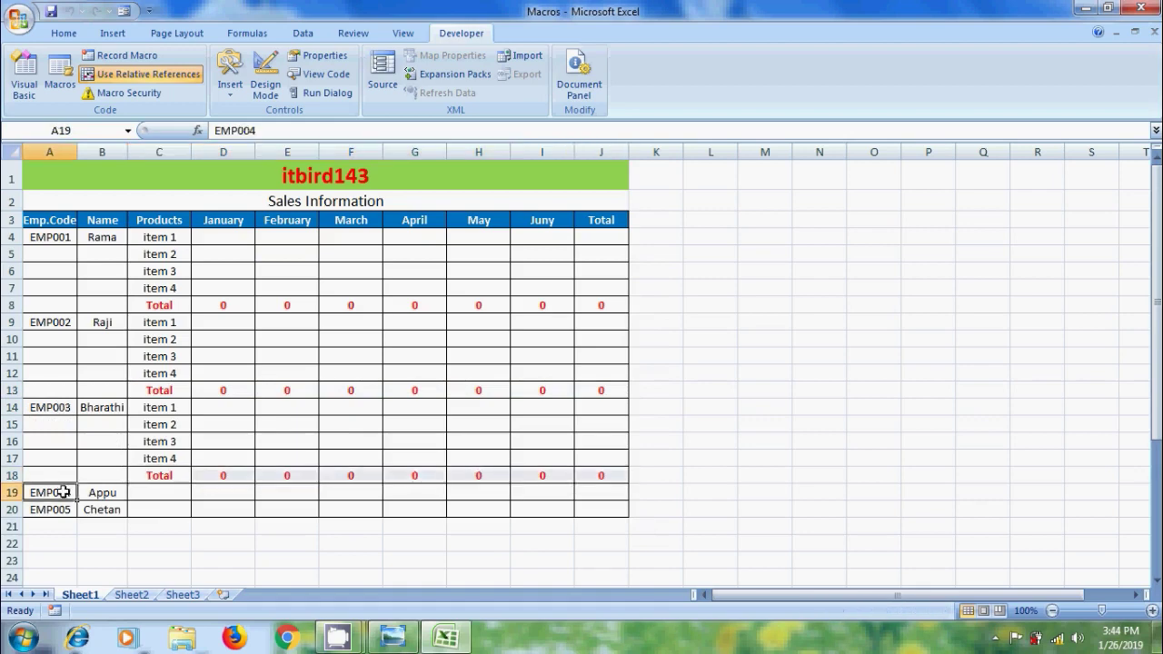
key(ctrl+r)
scroll(62, 491, down, 2)
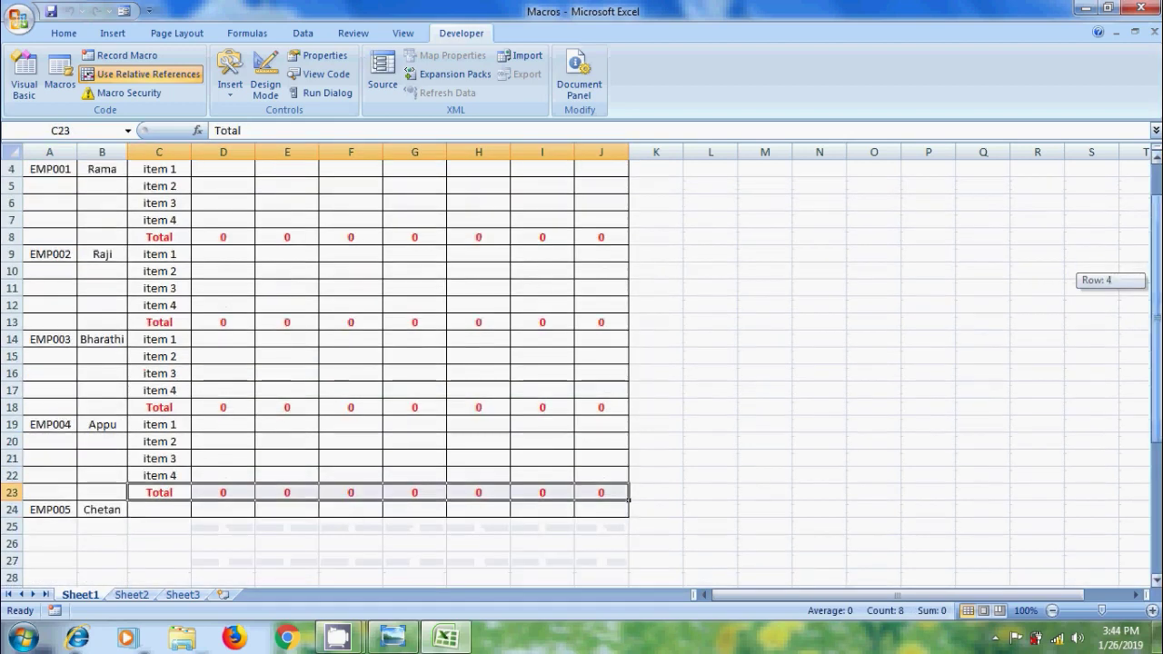
click(49, 473)
key(ctrl+r)
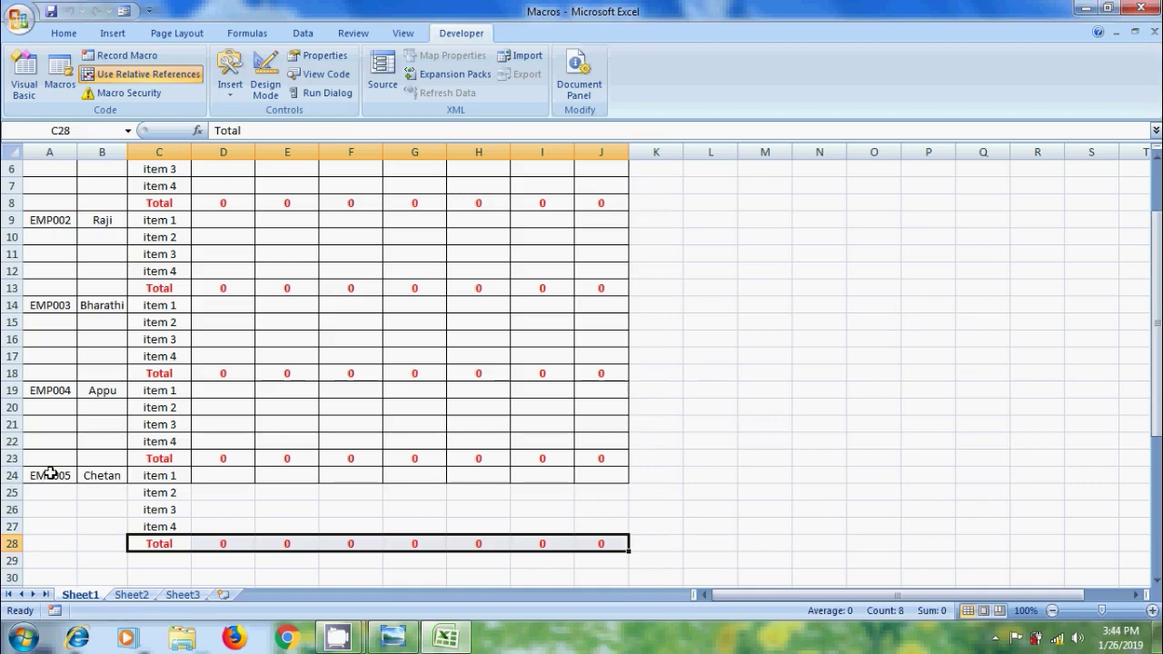
click(130, 595)
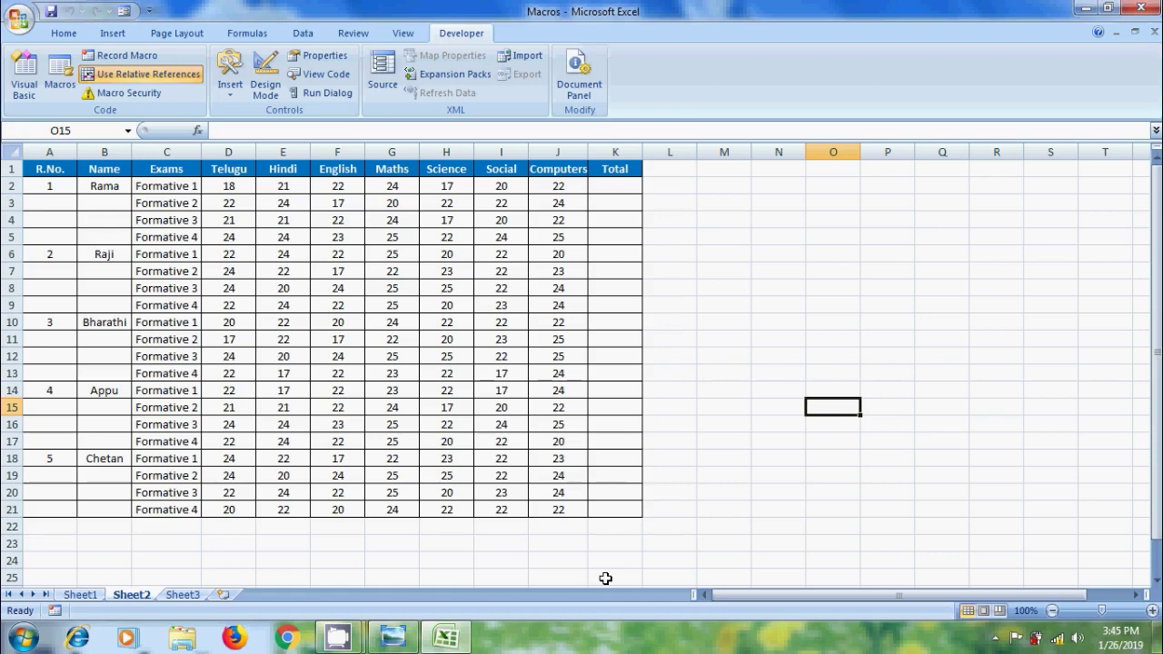
Select A2 and name a new recorded macro 'SUM' in the Record Macro dialog.
click(49, 182)
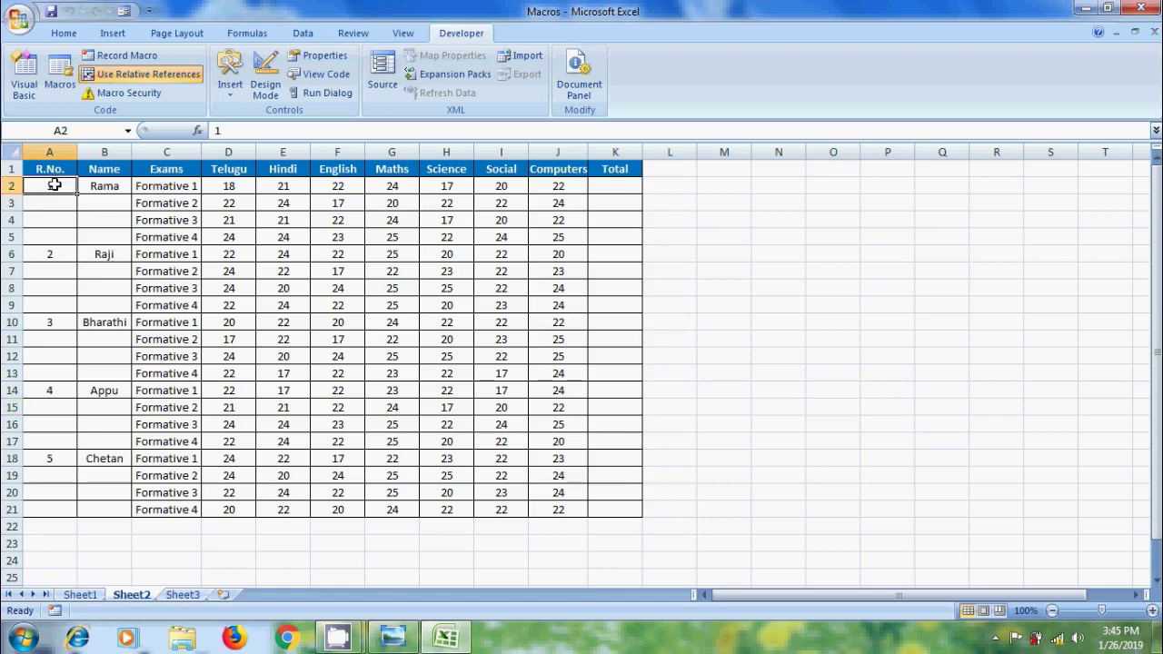
click(148, 54)
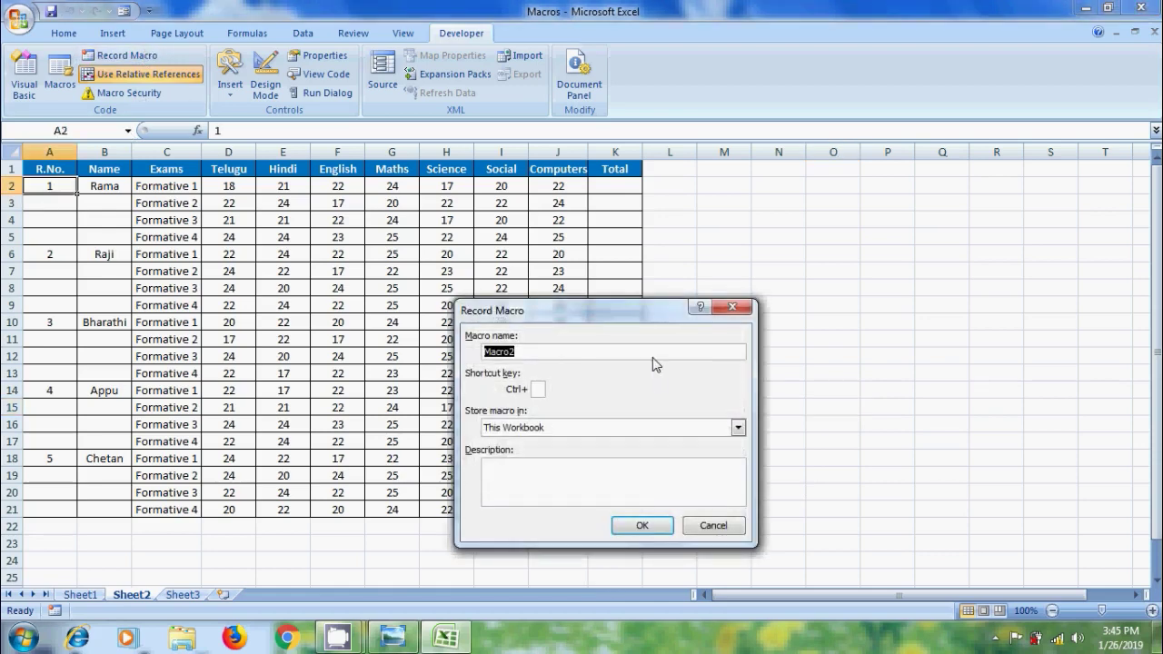
text(SUM)
click(537, 388)
Give SUM shortcut Ctrl+Shift+S, start recording, and insert a new row 6 labelled Total.
text(S)
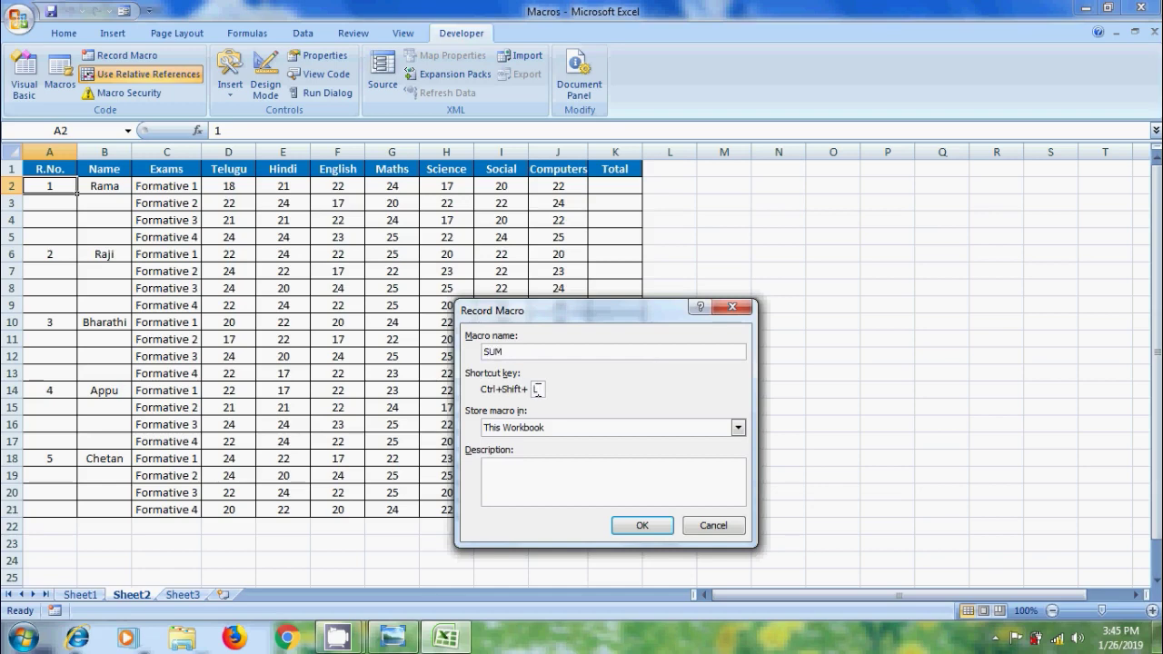
click(643, 525)
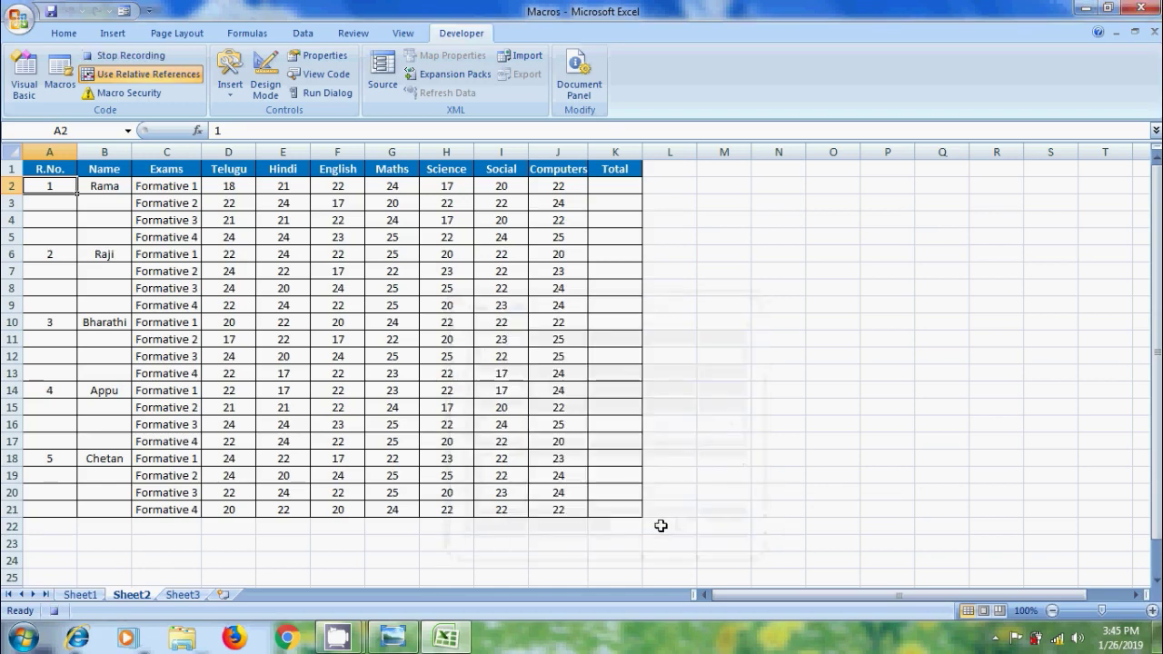
click(12, 254)
right_click(13, 254)
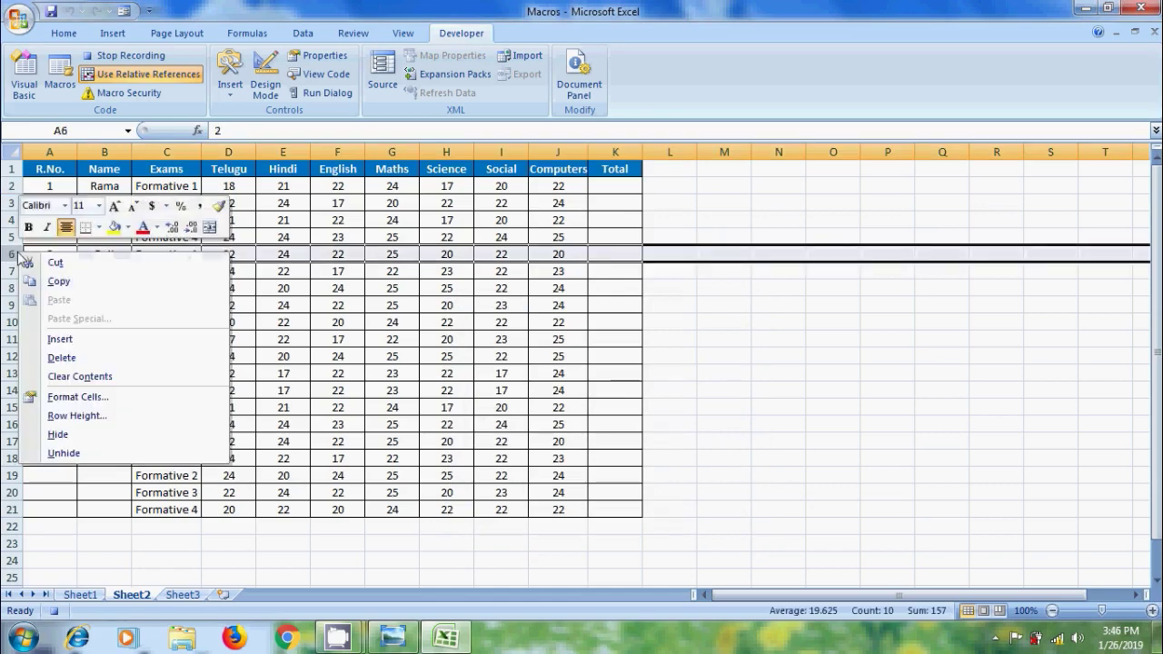
click(94, 339)
click(168, 251)
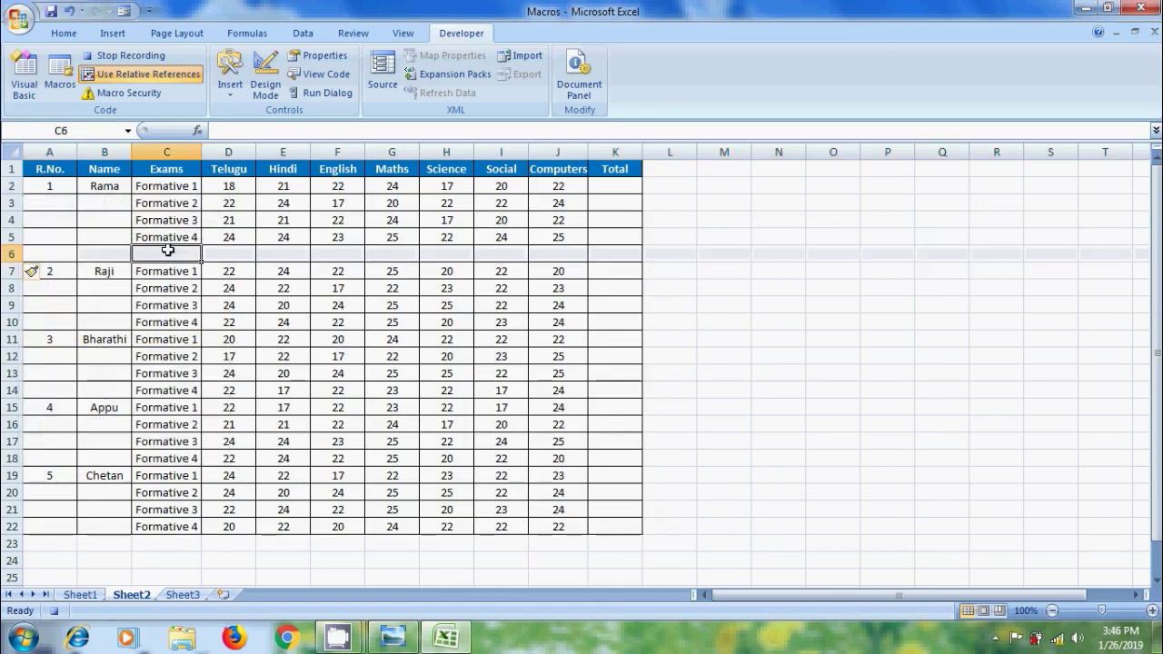
text(Total)
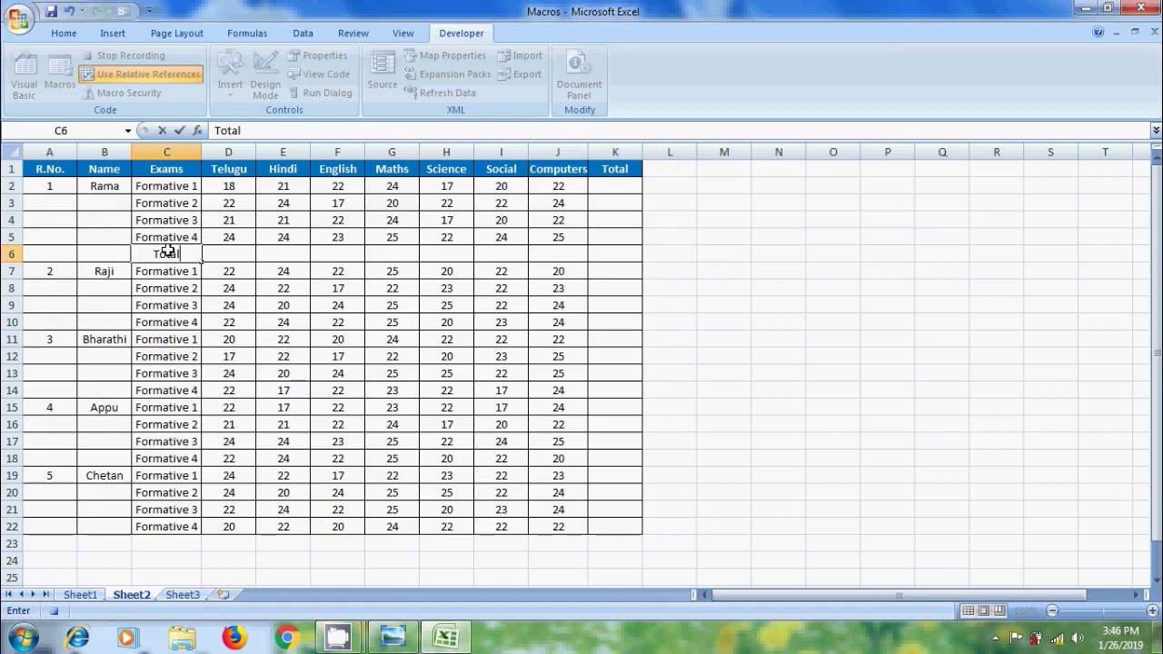
click(234, 252)
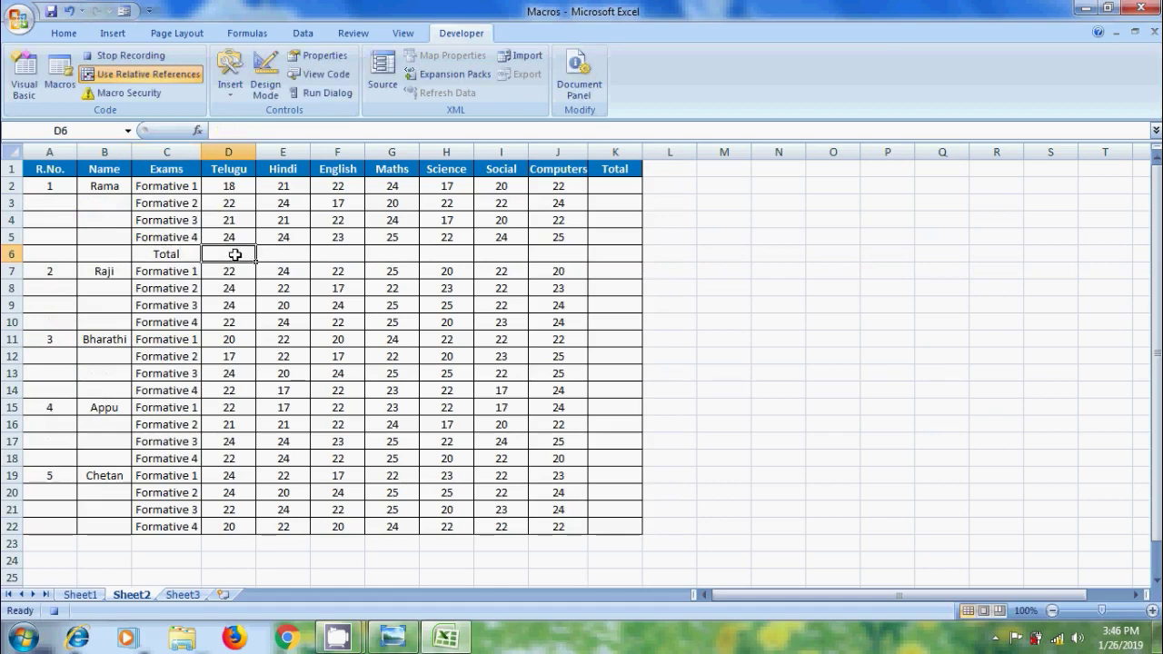
AutoSum the Telugu marks into D6 as =SUM(D2:D5) and fill it across to K6.
click(65, 33)
click(955, 57)
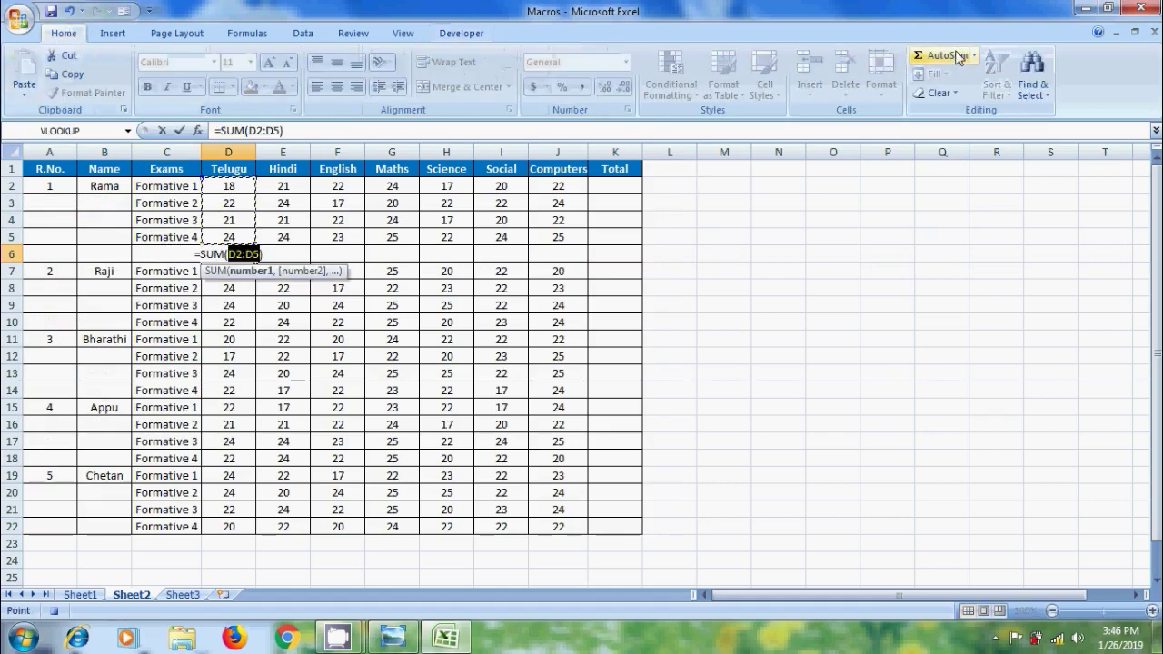
key(Return)
click(251, 255)
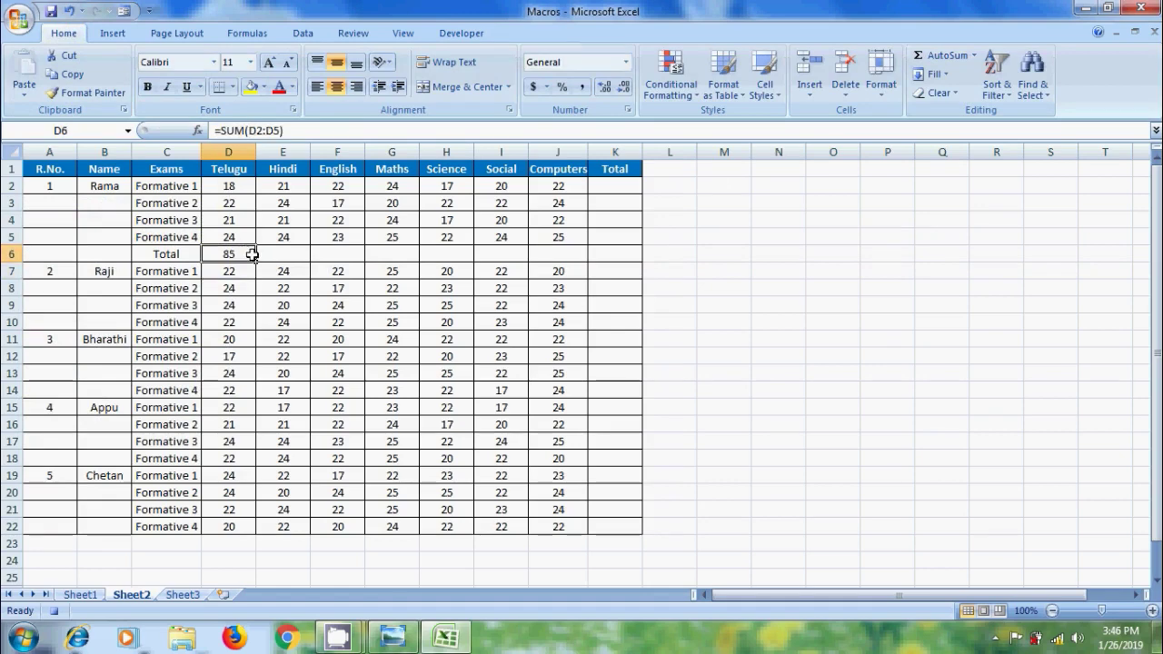
drag(256, 263, 619, 251)
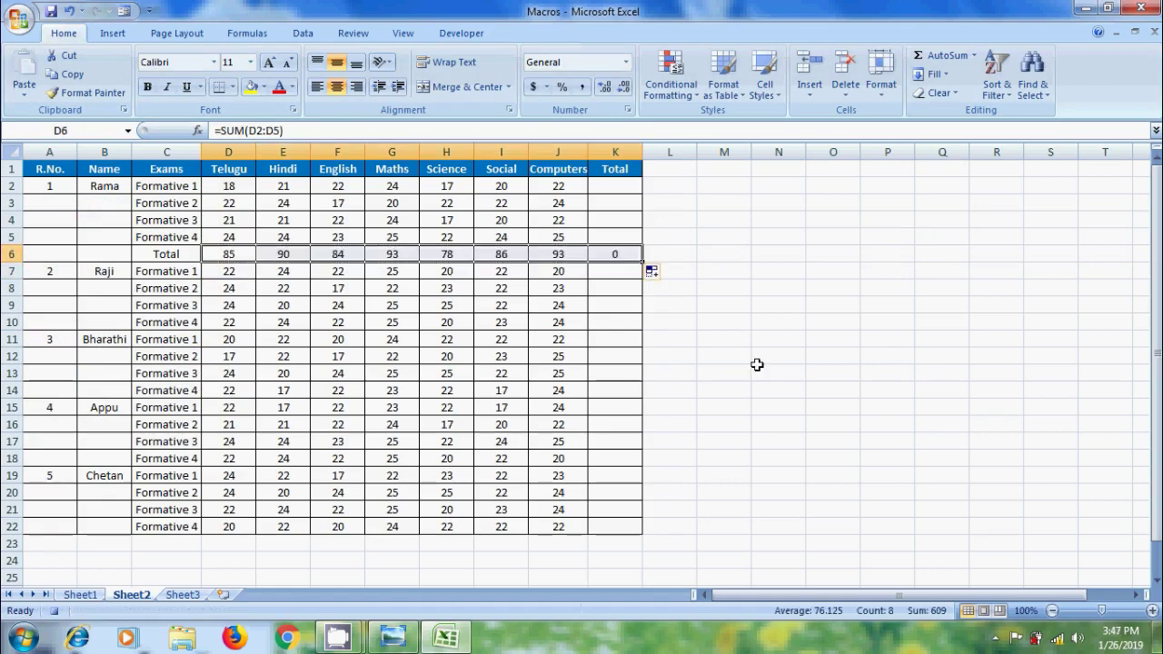
Format Rama's Total row C6:K6 bold with red font.
drag(161, 256, 610, 254)
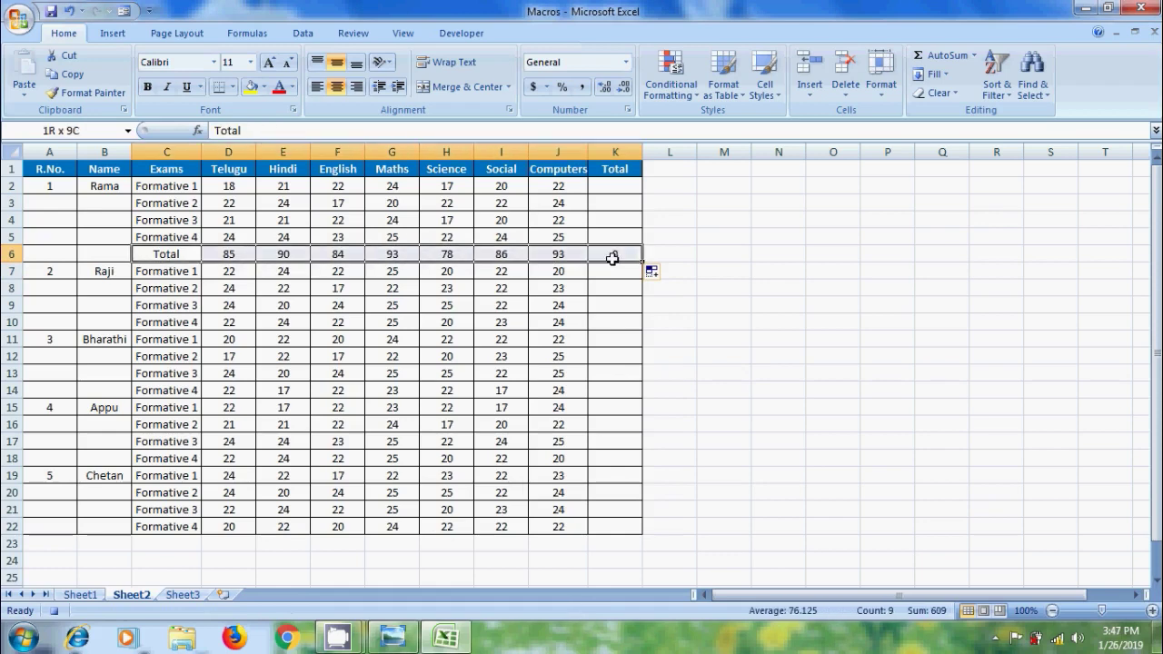
click(145, 88)
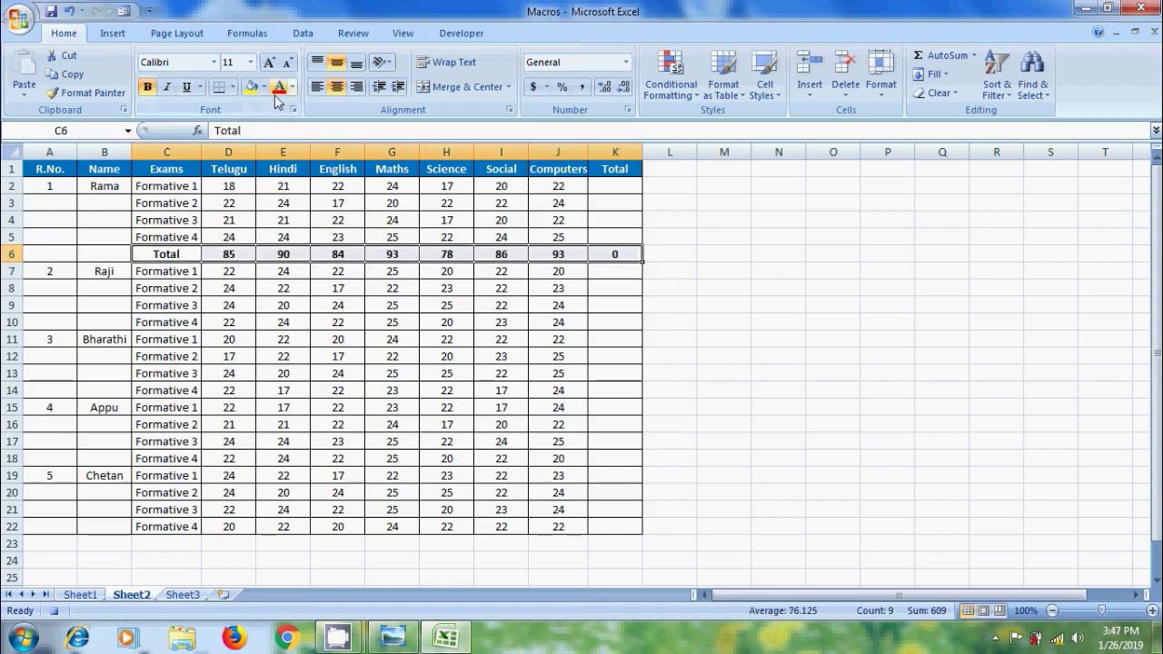
click(278, 86)
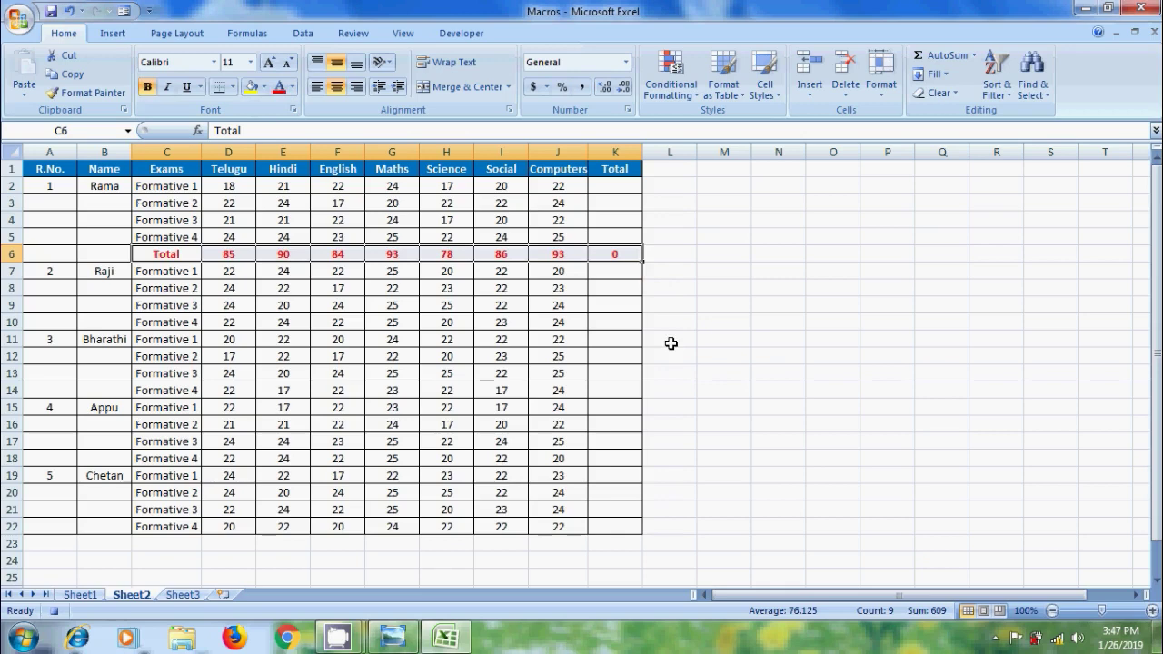
Stop recording and run the SUM macro from the Macros list for Raji in A7.
click(476, 35)
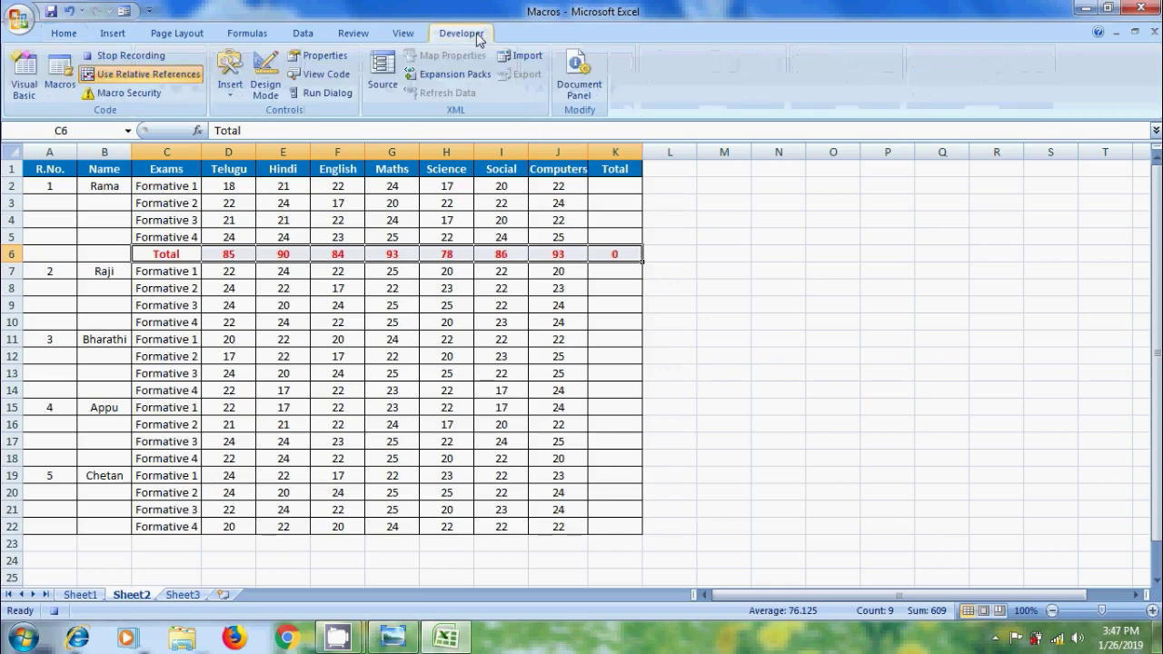
click(155, 54)
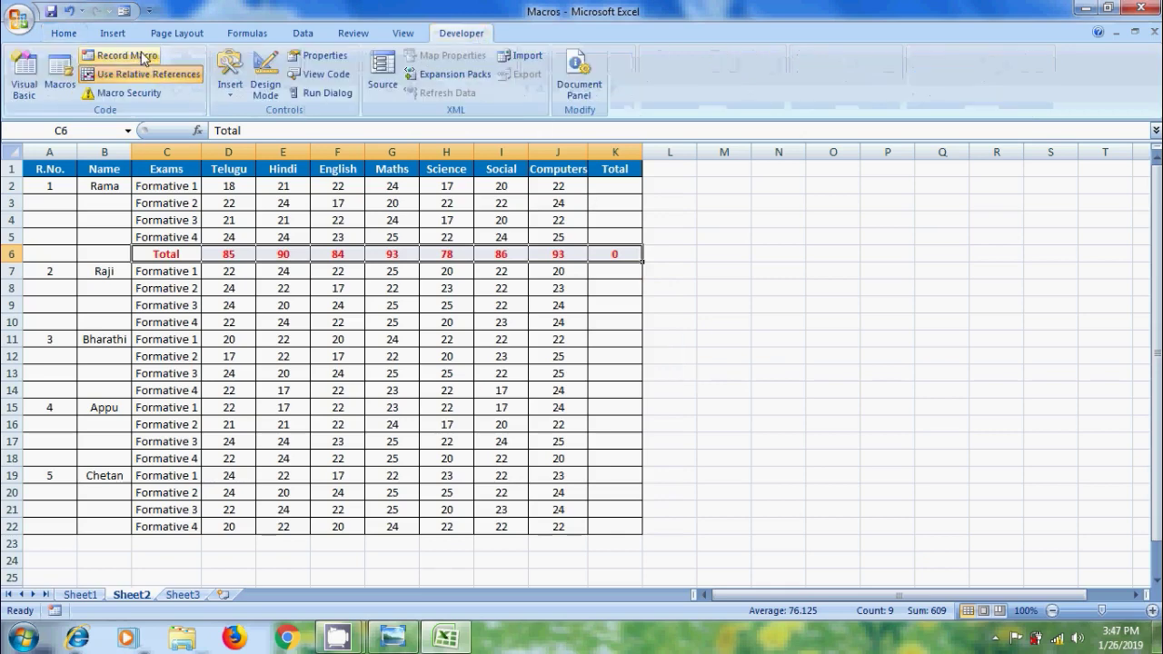
click(52, 271)
click(64, 82)
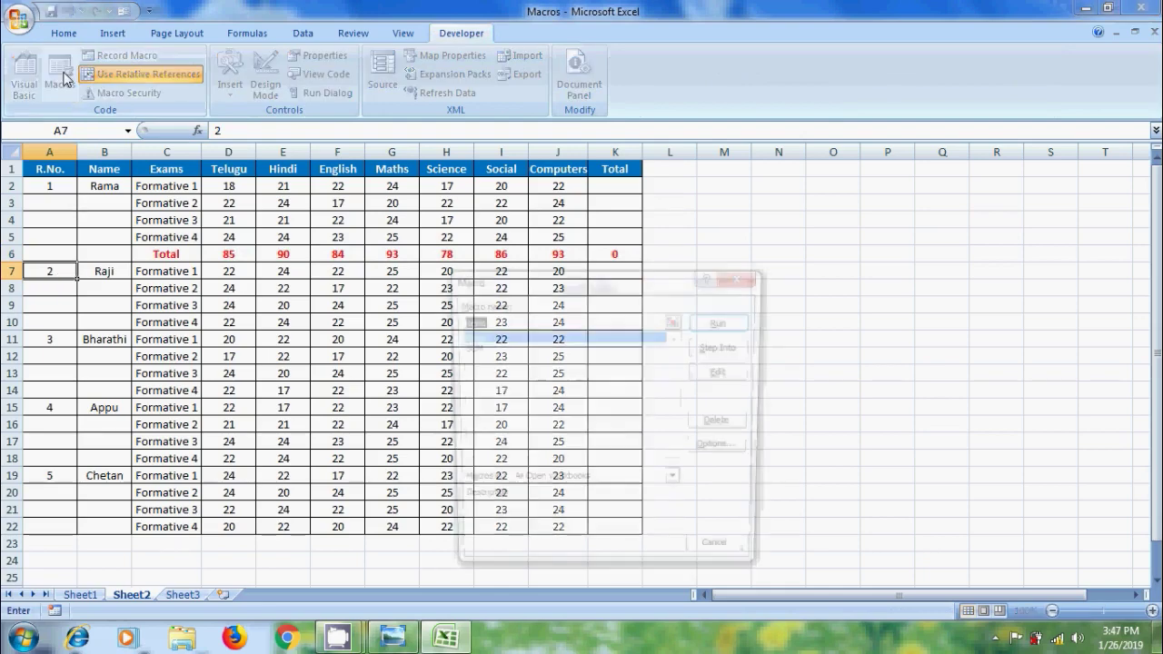
click(466, 347)
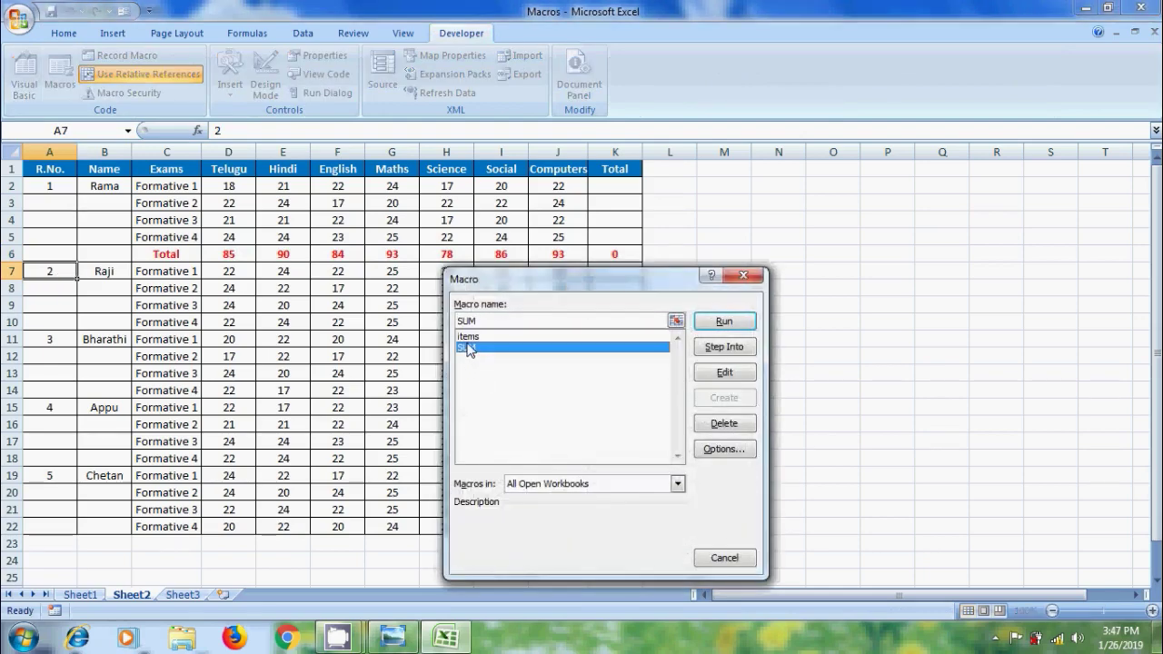
click(750, 324)
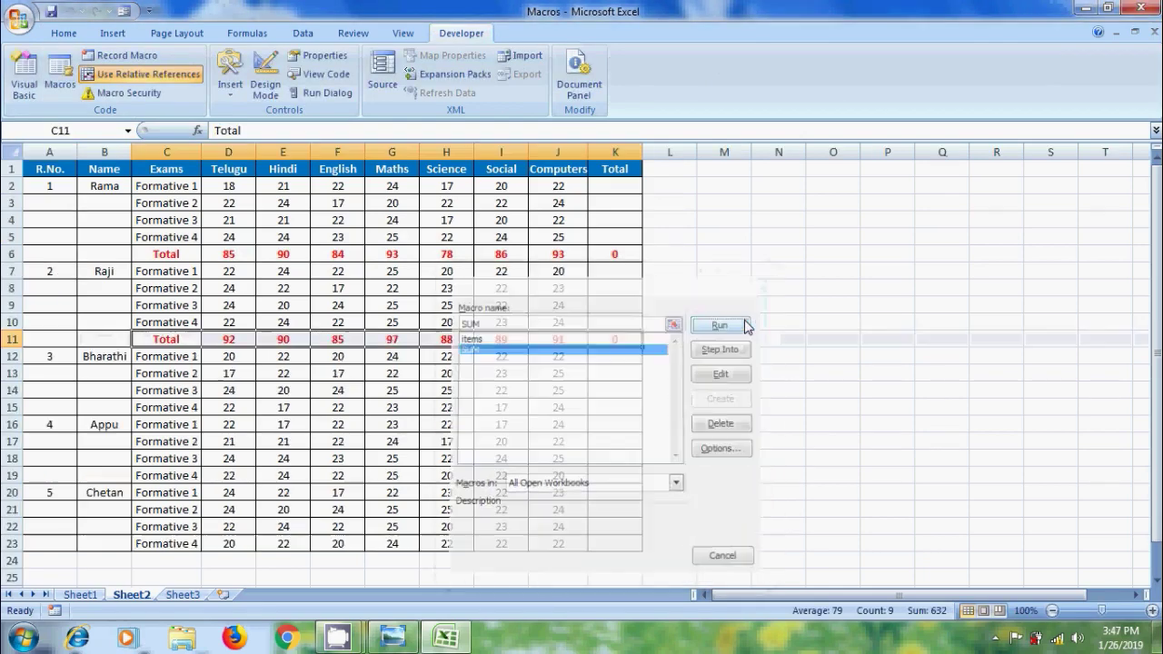
Run the SUM macro with Ctrl+T for Bharathi, Appu and Chetan (A12, A17, A22).
click(56, 359)
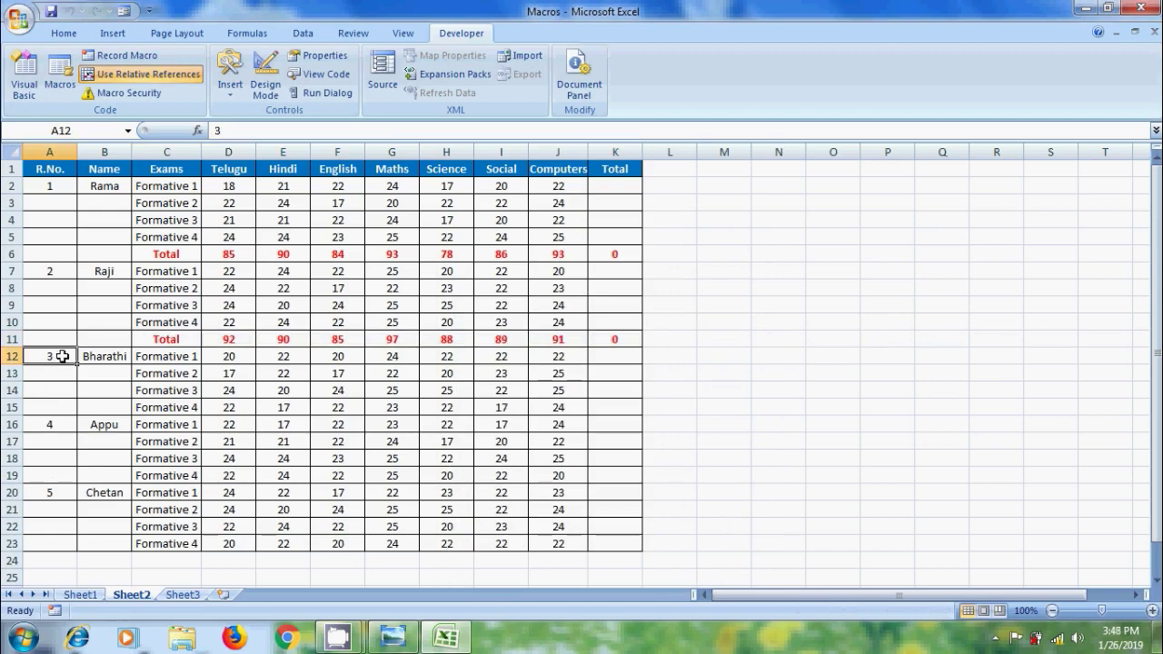
key(ctrl+t)
click(64, 440)
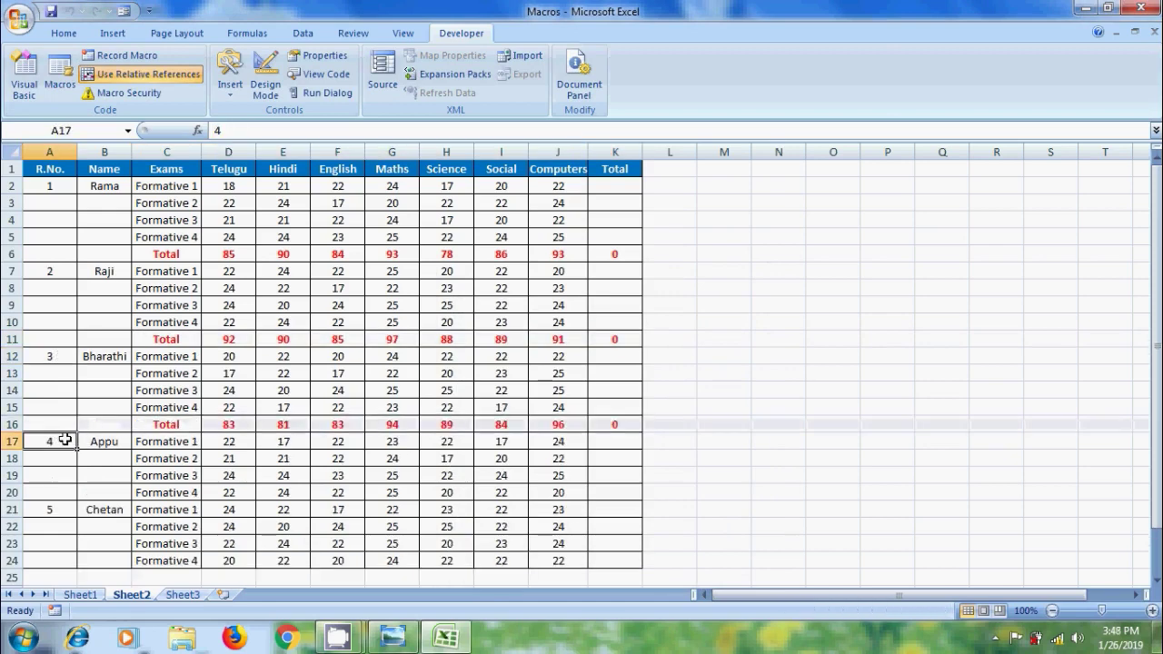
key(ctrl+t)
click(51, 523)
key(ctrl+t)
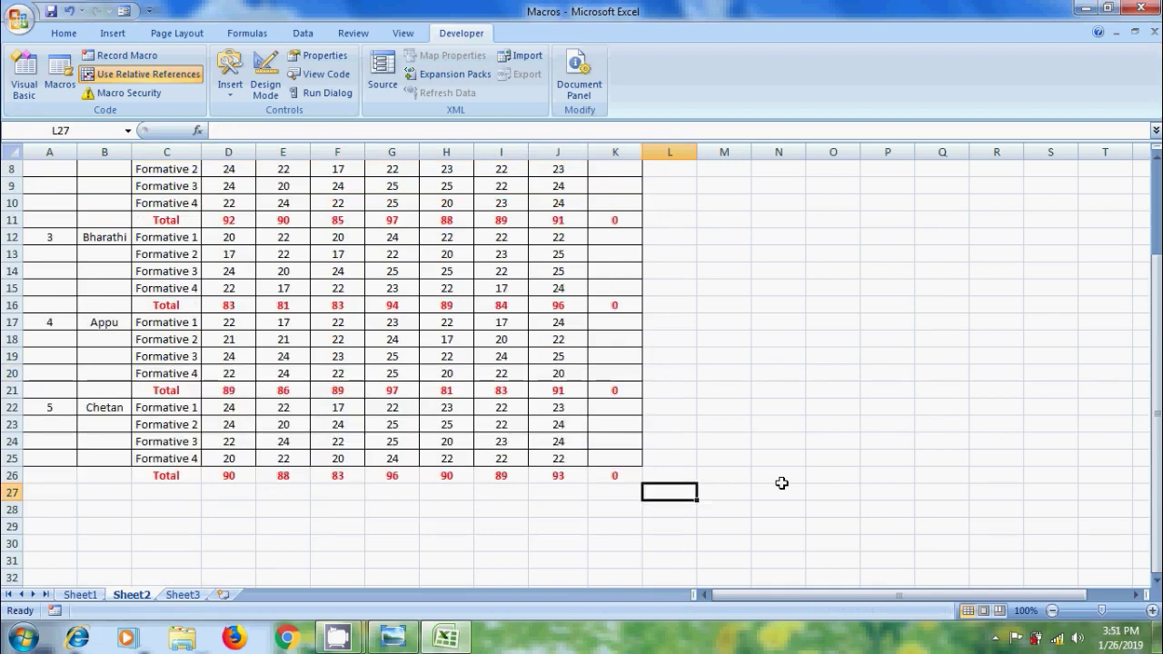
Draw a form-control Button 1 near column M, assign it the SUM macro, then run it.
drag(1155, 427, 1156, 400)
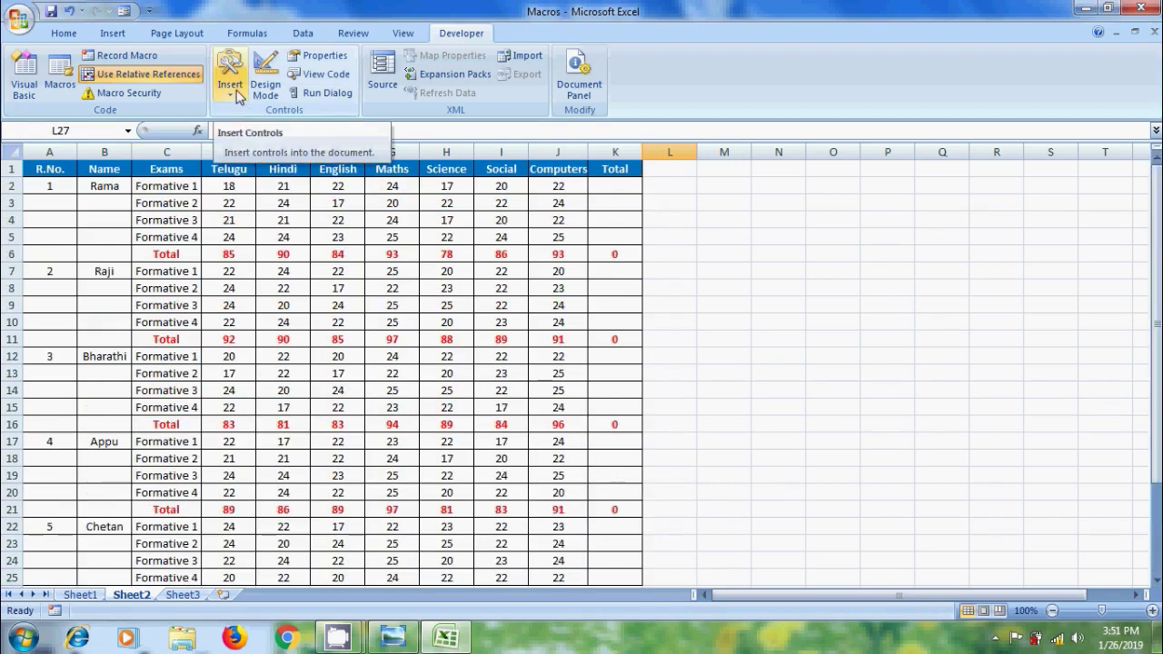
click(238, 97)
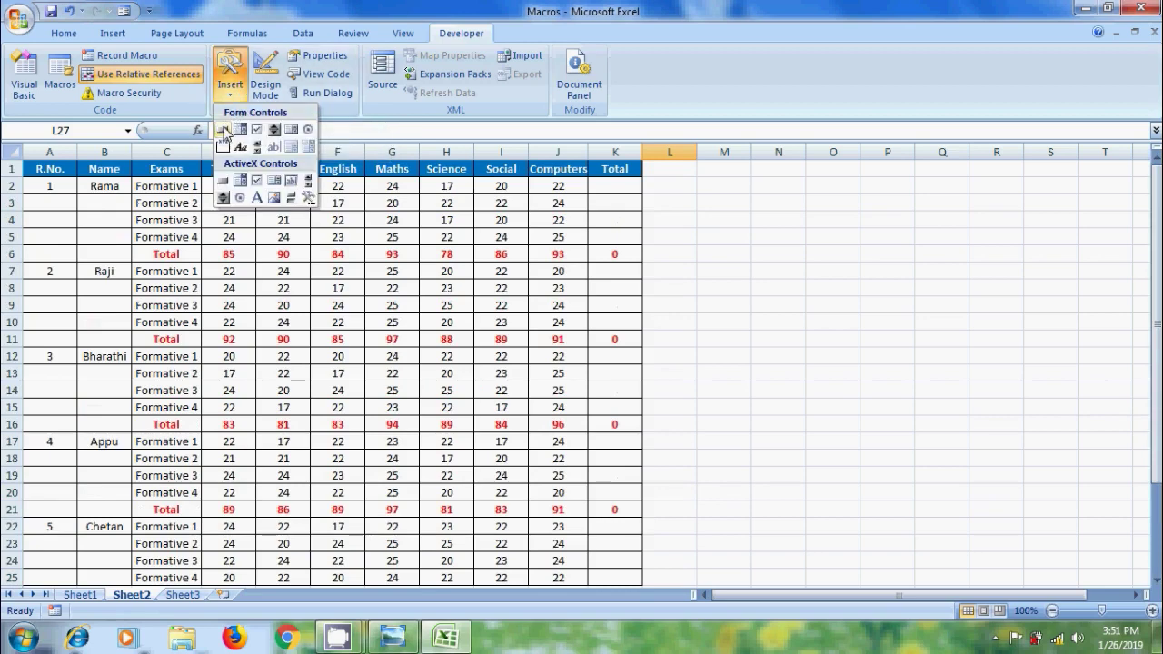
click(223, 129)
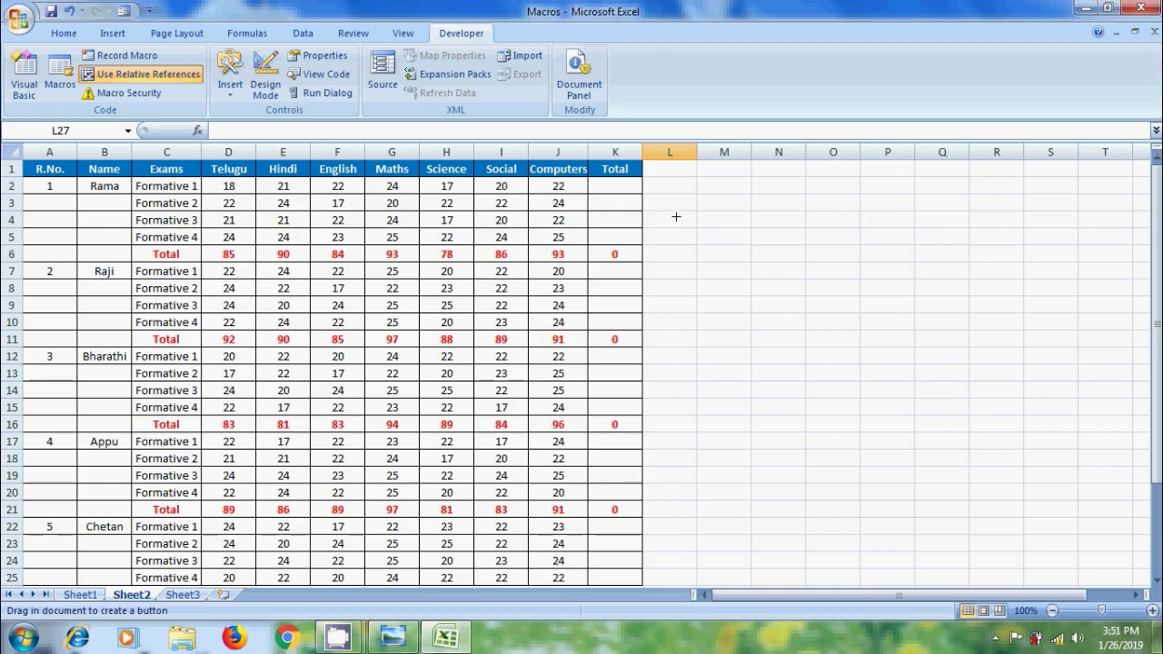
drag(683, 198, 761, 241)
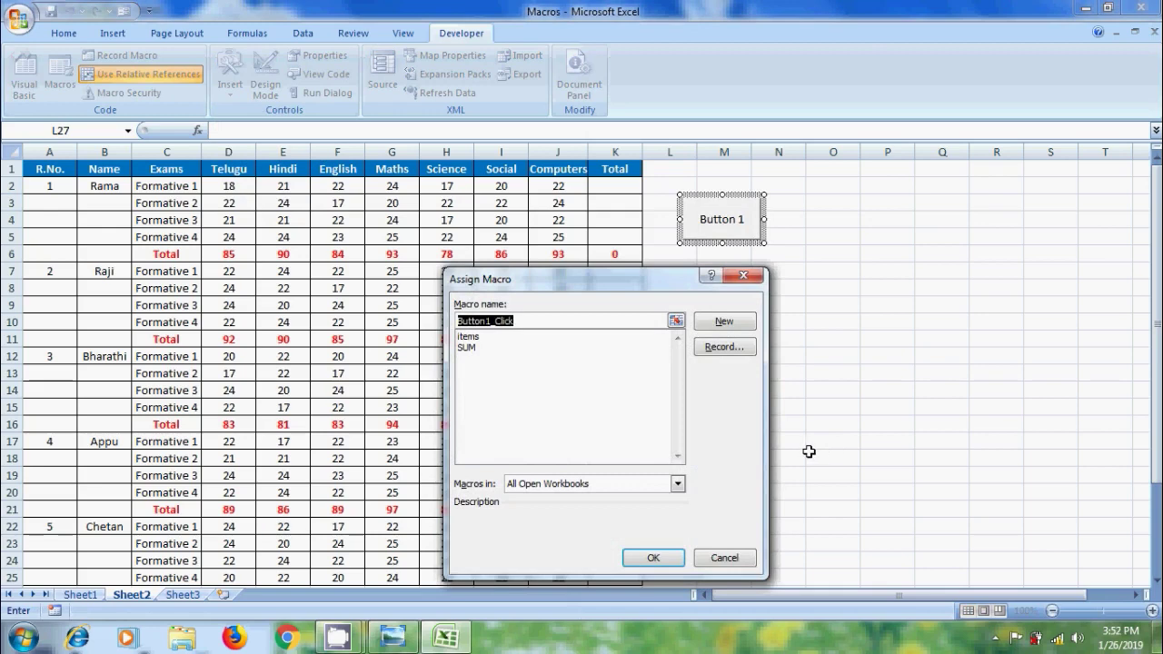
click(472, 348)
click(653, 557)
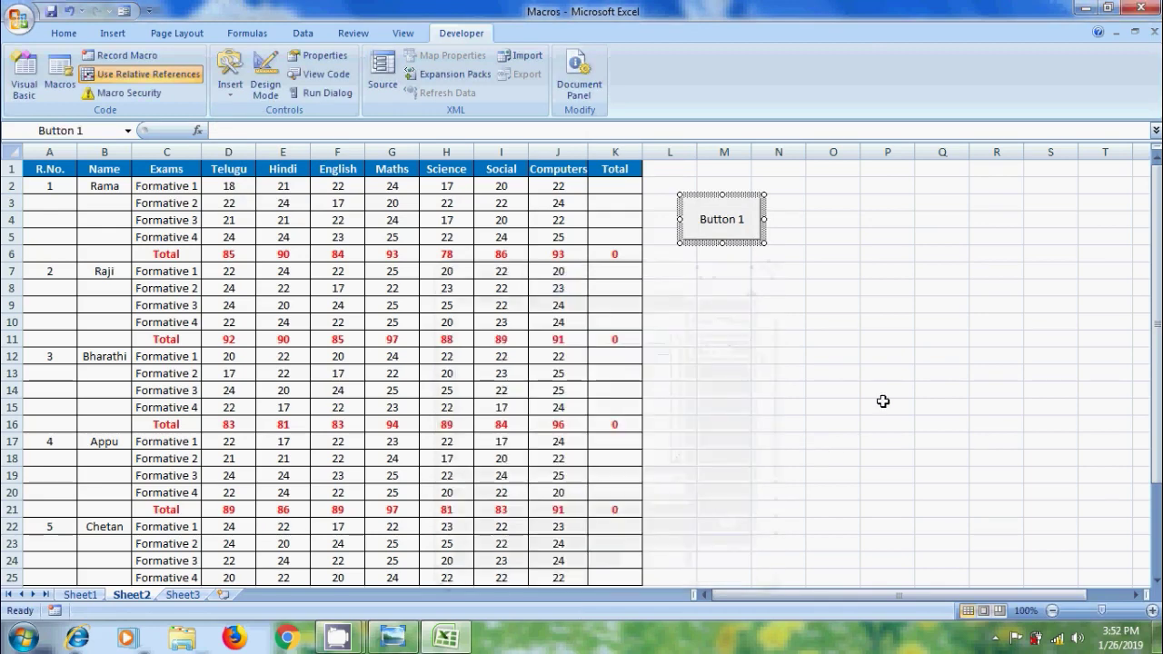
click(61, 187)
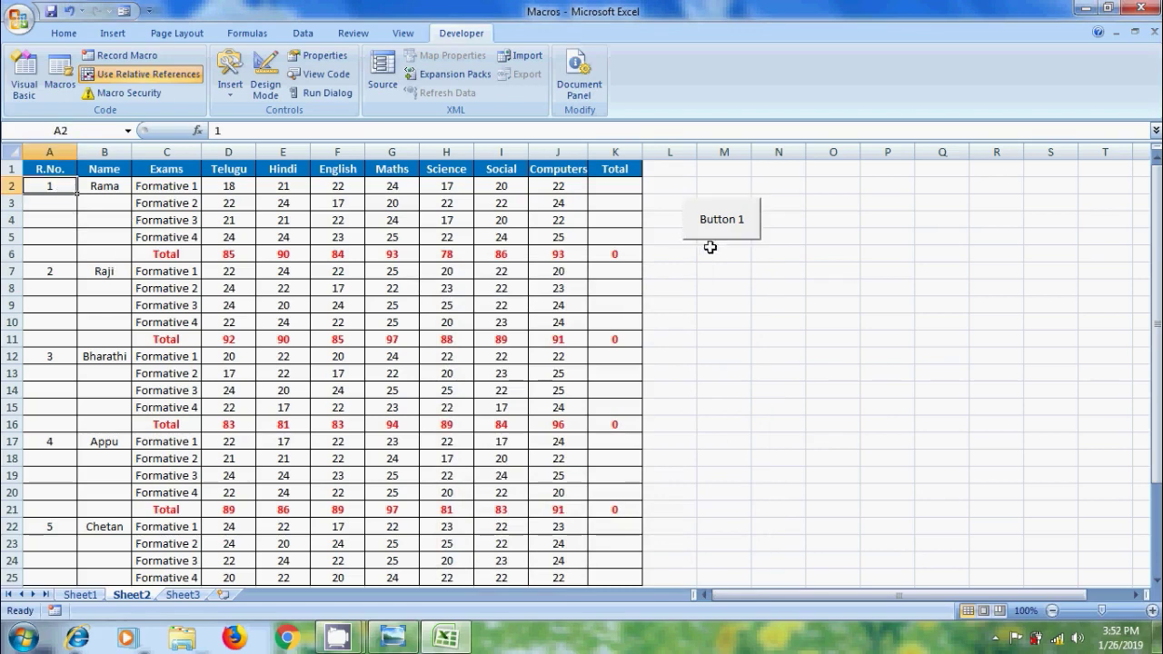
click(737, 230)
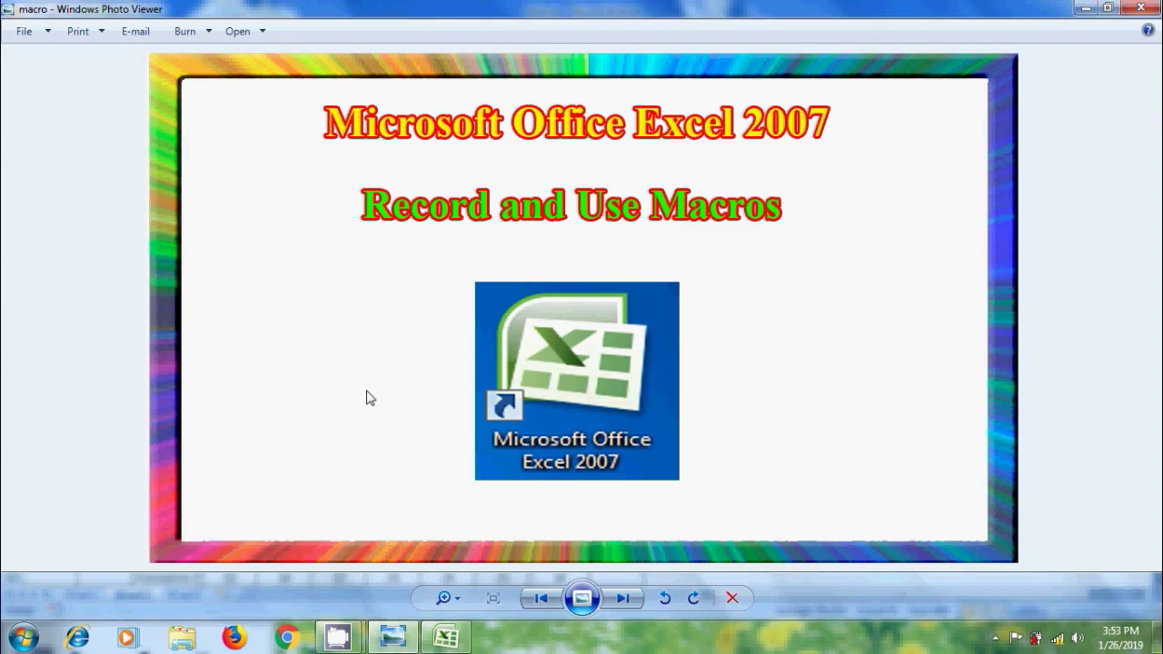
Minimise Windows Photo Viewer and the Excel window to reveal the desktop.
click(1086, 9)
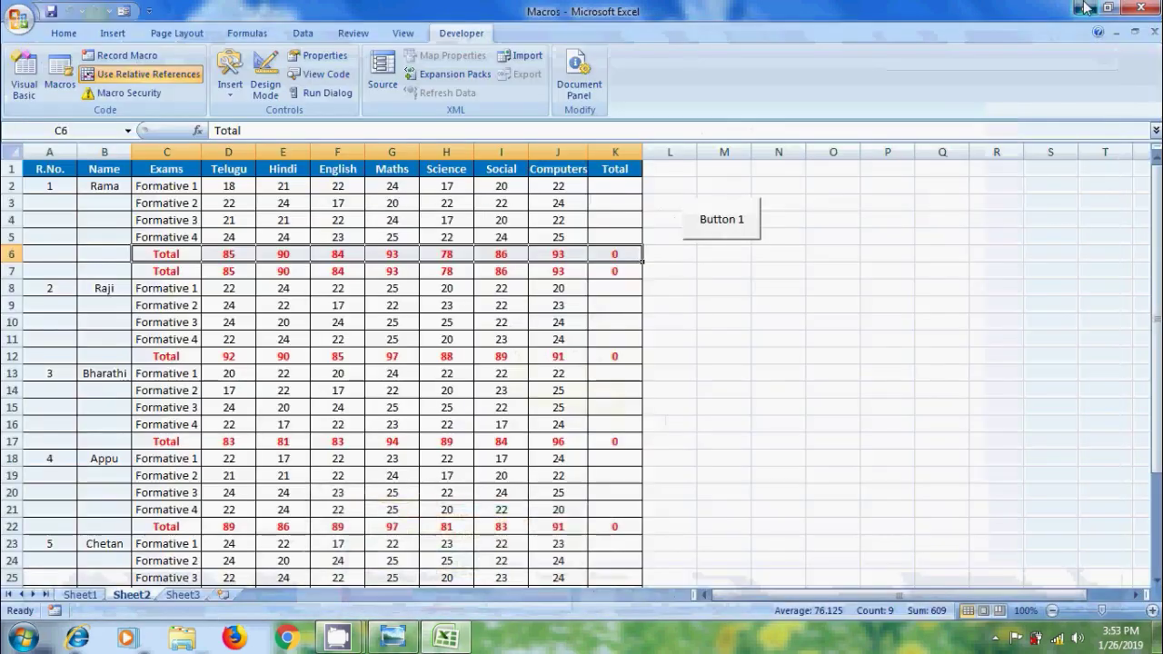
click(1085, 9)
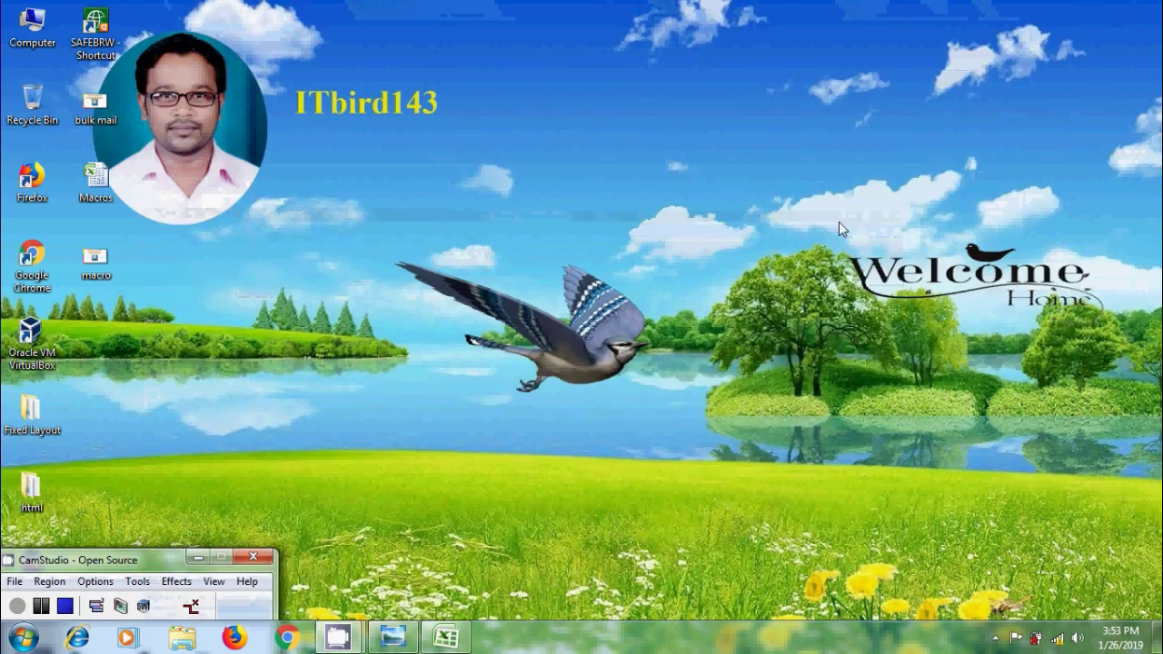